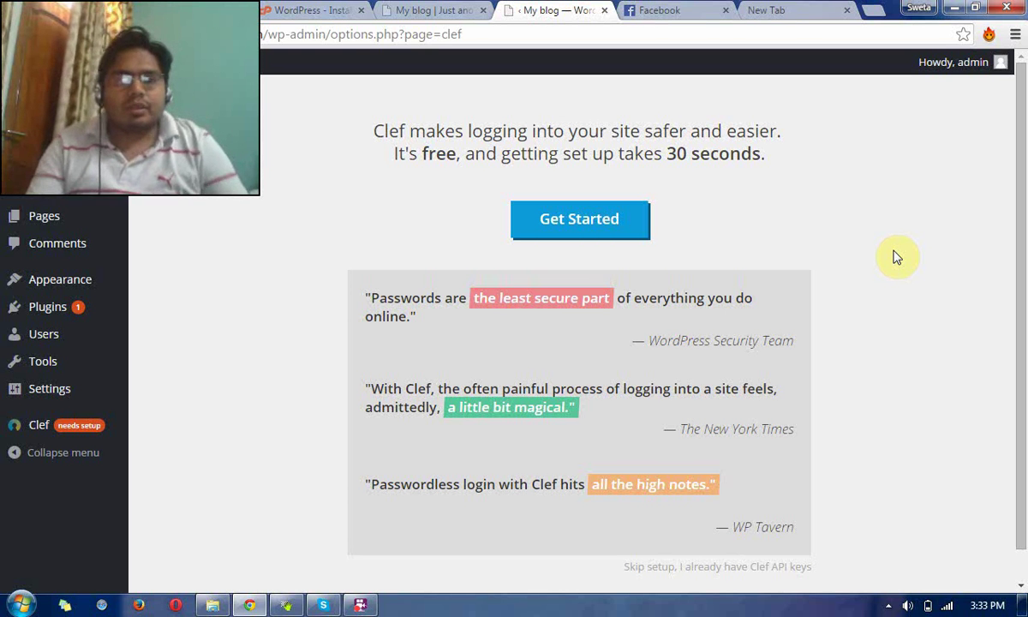
Step: Search the plugin directory for "contact form 7" and install and activate the Contact Form 7 plugin
{"action": "left_click", "coordinate": [40, 308]}
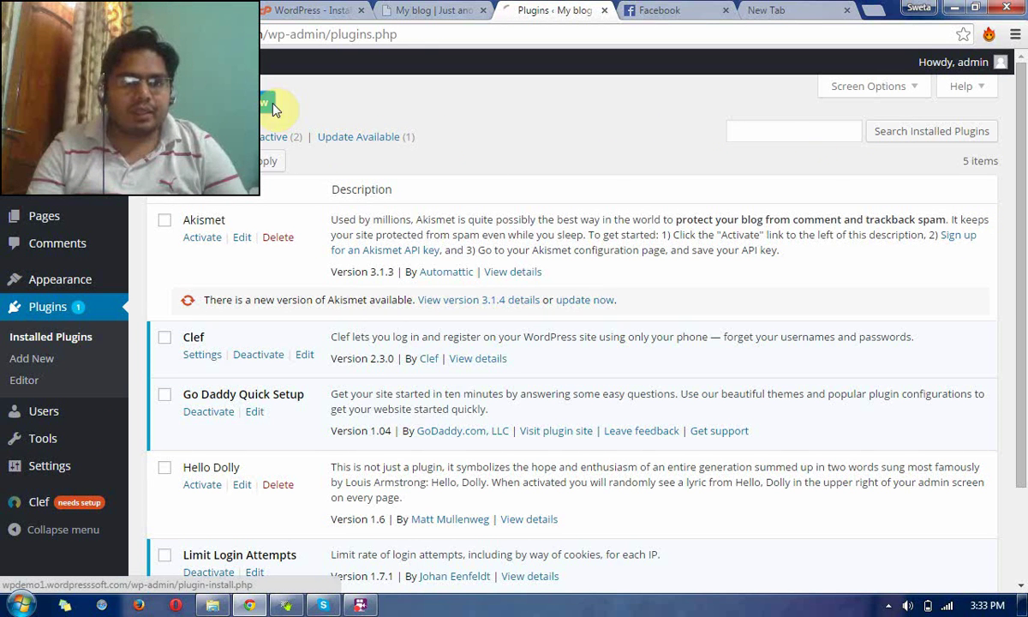
{"action": "left_click", "coordinate": [255, 95]}
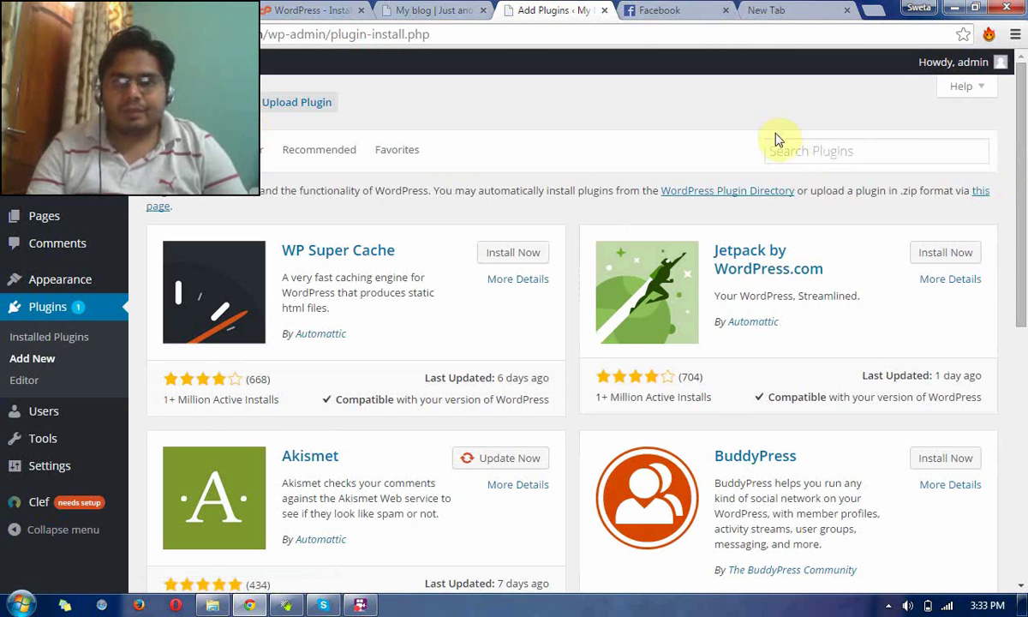
{"action": "left_click", "coordinate": [783, 149]}
{"action": "type", "text": "con"}
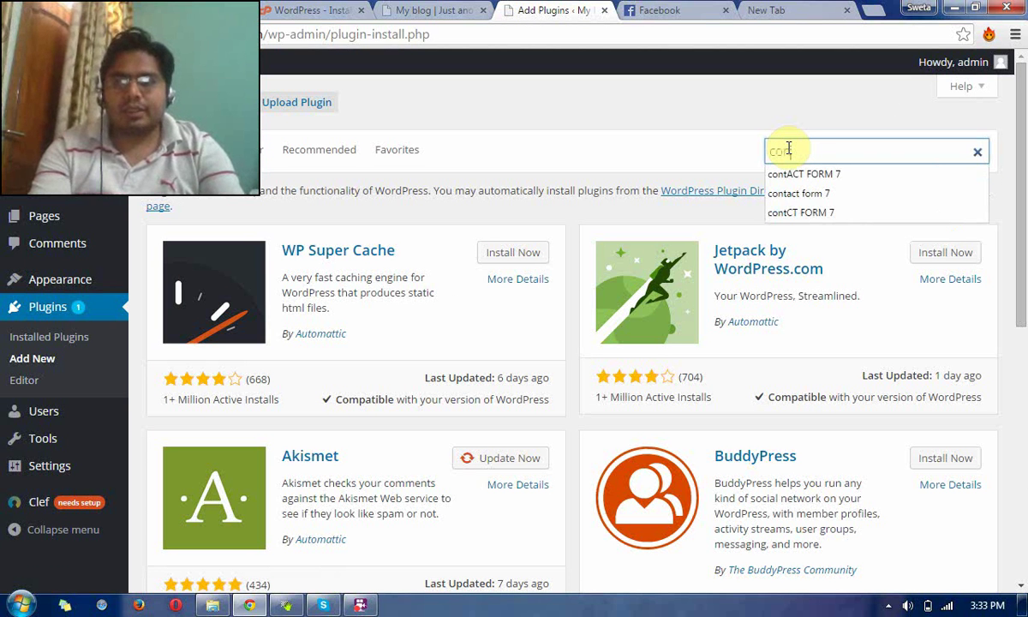
{"action": "key", "text": "Down"}
{"action": "key", "text": "Down"}
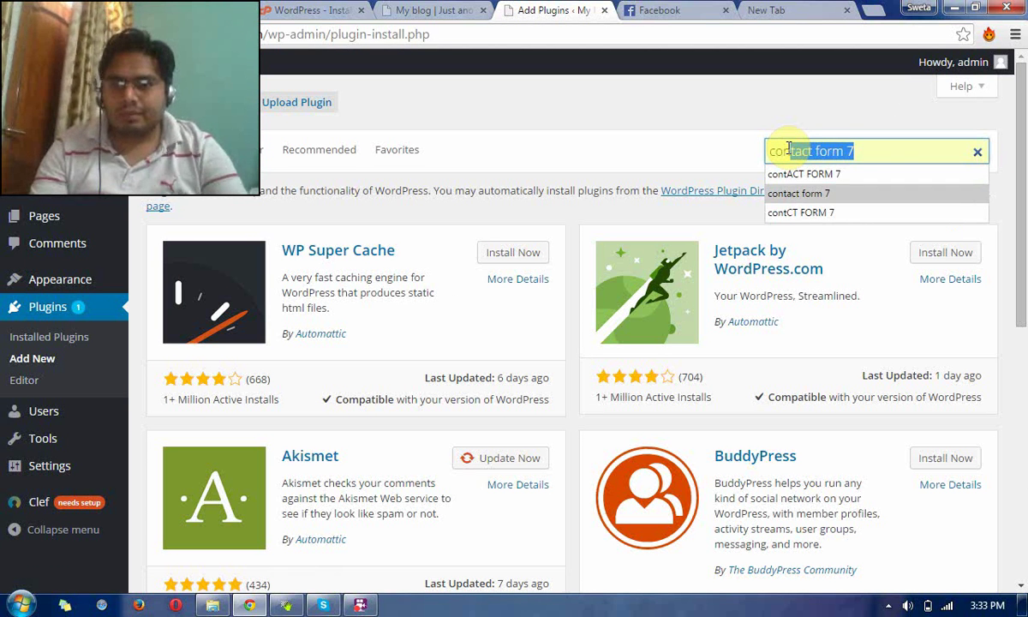
{"action": "key", "text": "Return"}
{"action": "left_click", "coordinate": [872, 151]}
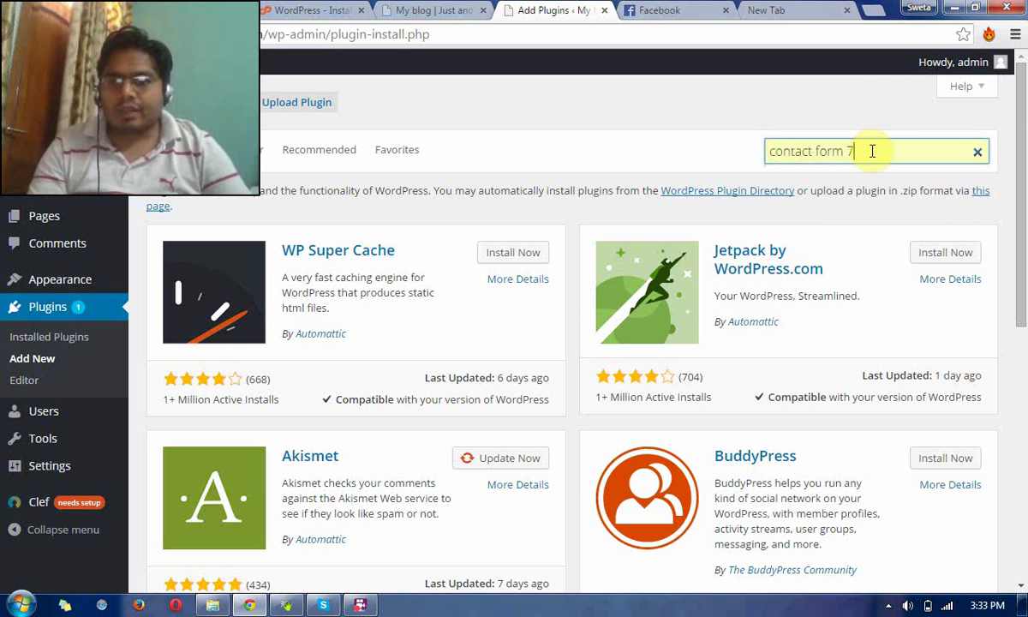
{"action": "key", "text": "Return"}
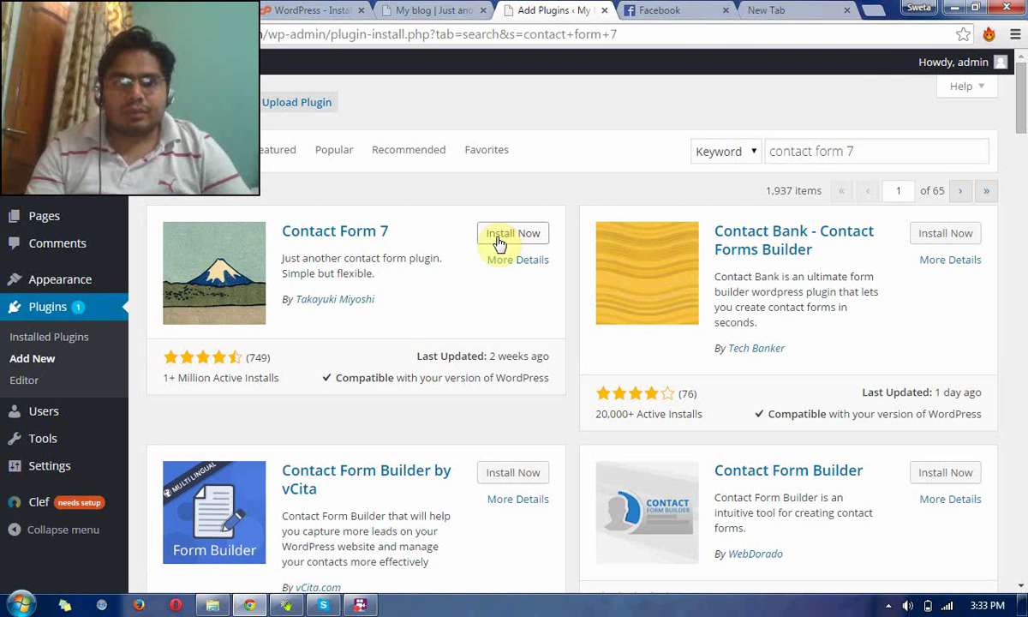
{"action": "left_click", "coordinate": [499, 238]}
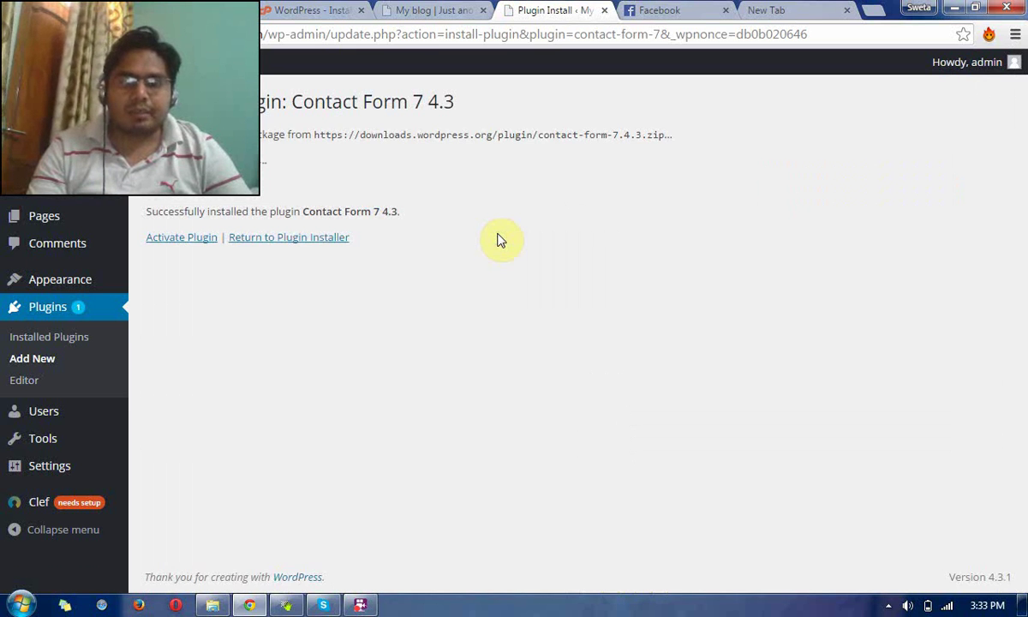
{"action": "left_click", "coordinate": [184, 239]}
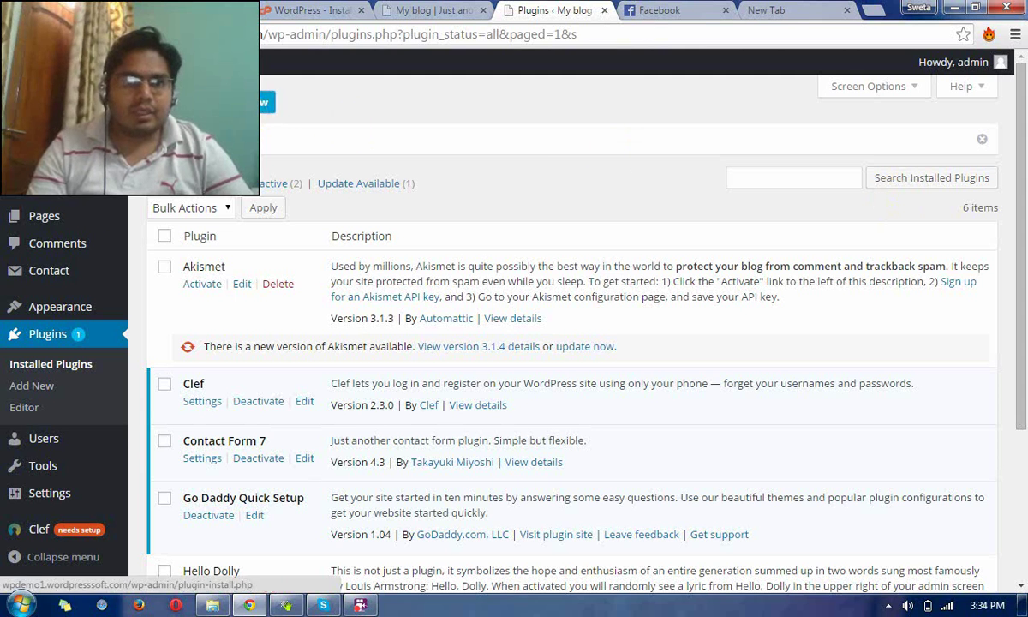
Step: Install and activate the Yoast SEO plugin found with the search "seo by yoast", and dismiss its introductory tour offer
{"action": "left_click", "coordinate": [262, 102]}
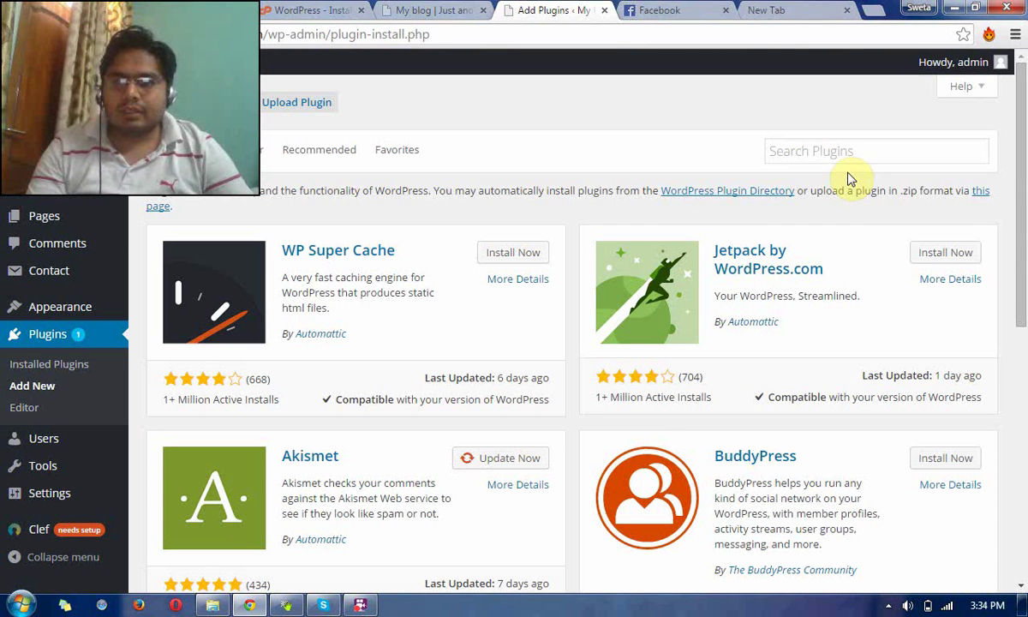
{"action": "left_click", "coordinate": [845, 154]}
{"action": "type", "text": "se"}
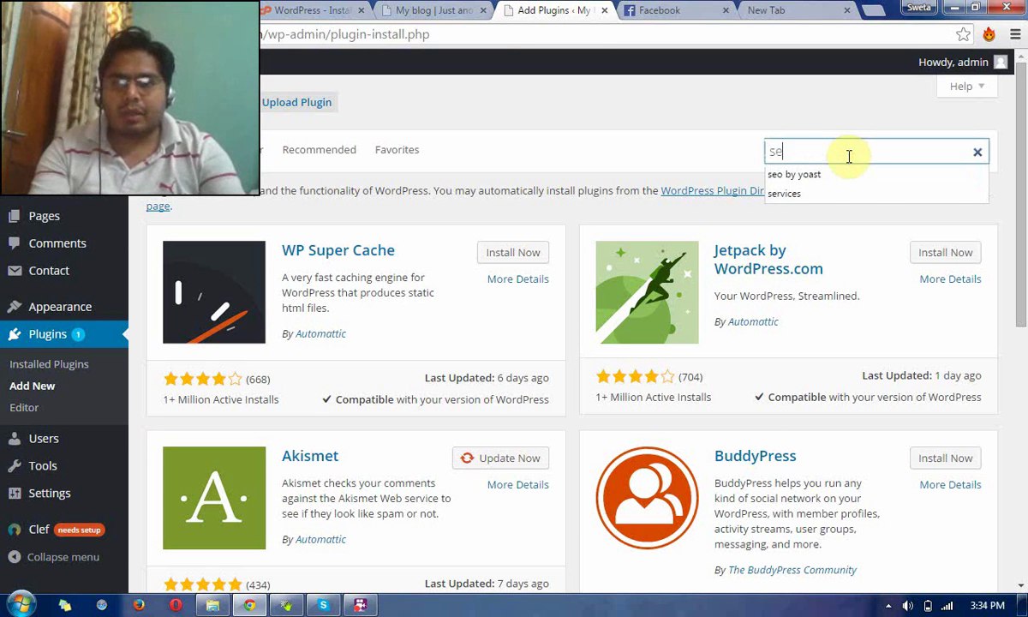
{"action": "type", "text": "o"}
{"action": "key", "text": "Down"}
{"action": "key", "text": "Return"}
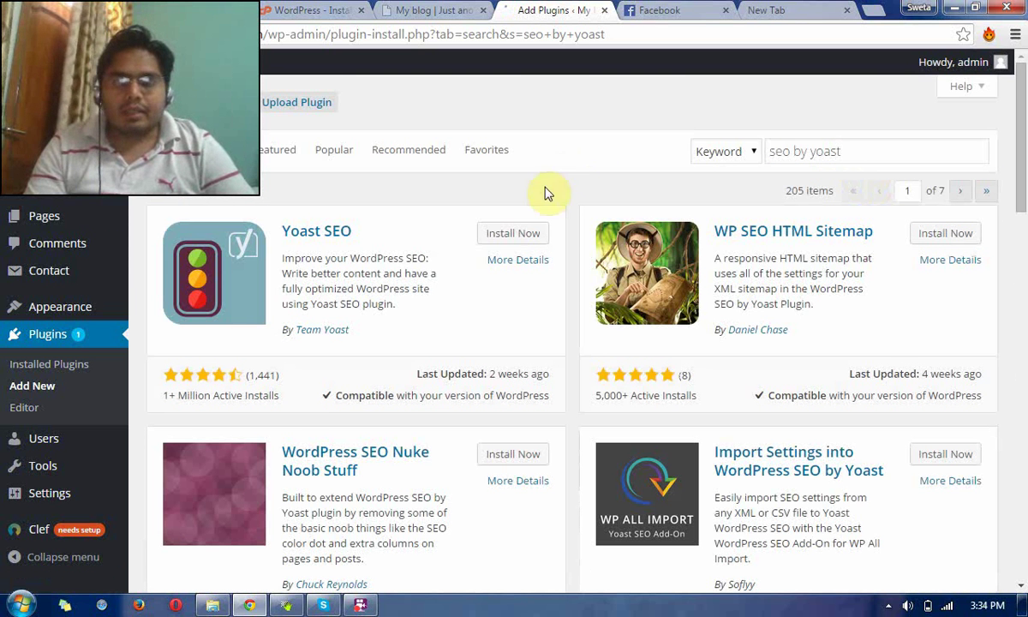
{"action": "left_click", "coordinate": [511, 234]}
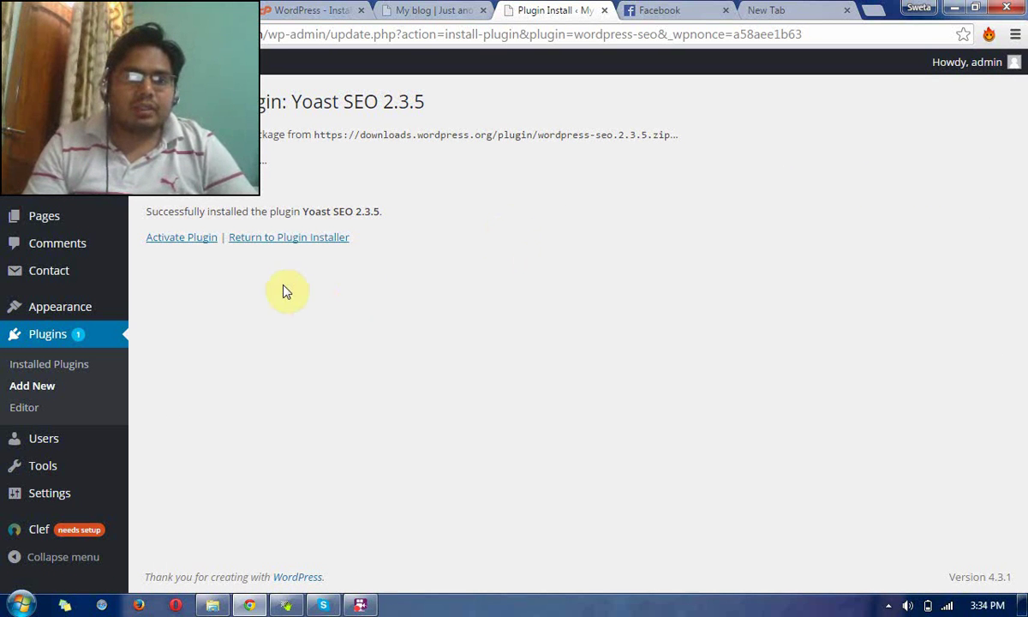
{"action": "left_click", "coordinate": [176, 239]}
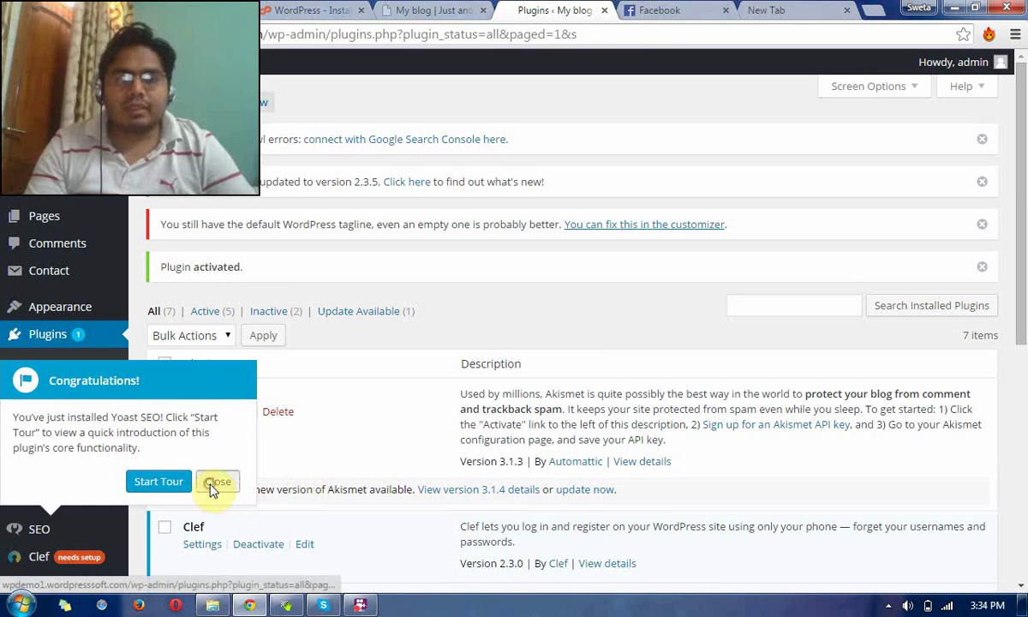
{"action": "left_click", "coordinate": [214, 483]}
{"action": "left_click_drag", "start_coordinate": [1018, 231], "coordinate": [1022, 266]}
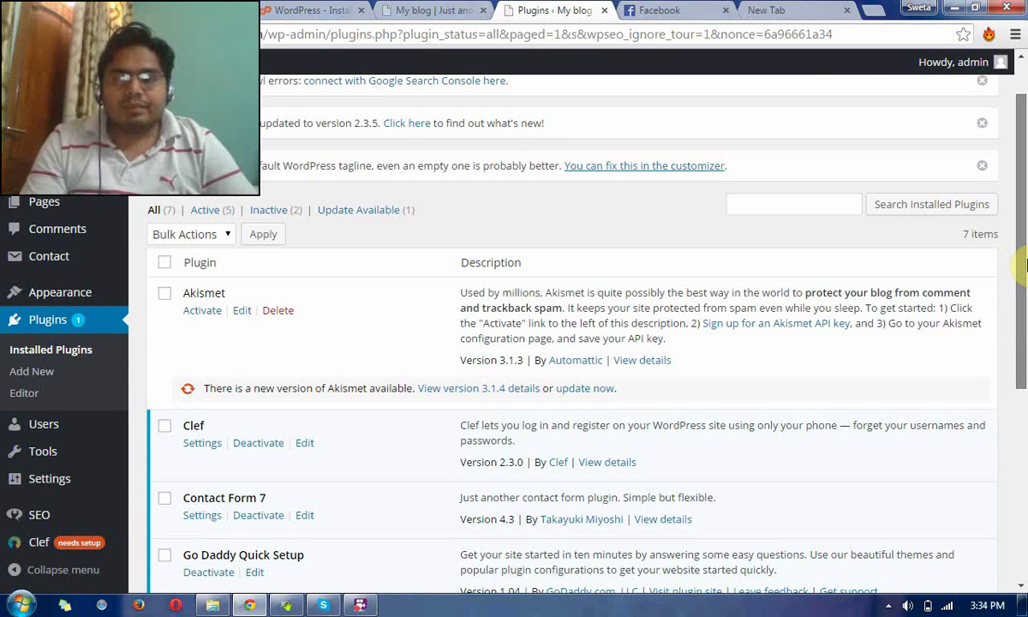
{"action": "left_click_drag", "start_coordinate": [1022, 266], "coordinate": [1025, 233]}
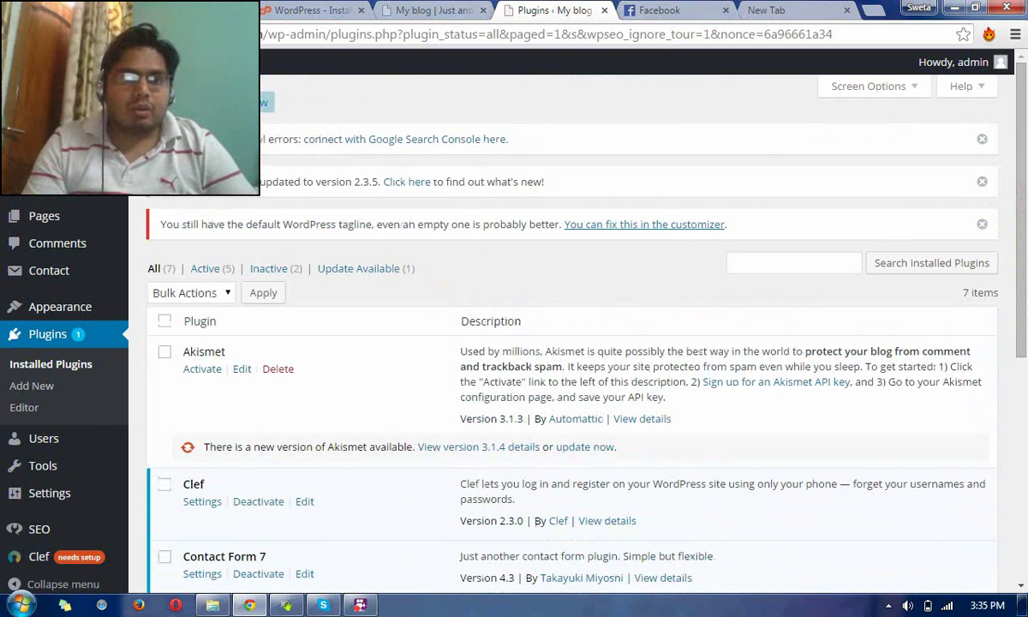
Step: Search for a new plugin with "nextgen gallery" and install and activate NextGEN Gallery
{"action": "left_click", "coordinate": [257, 102]}
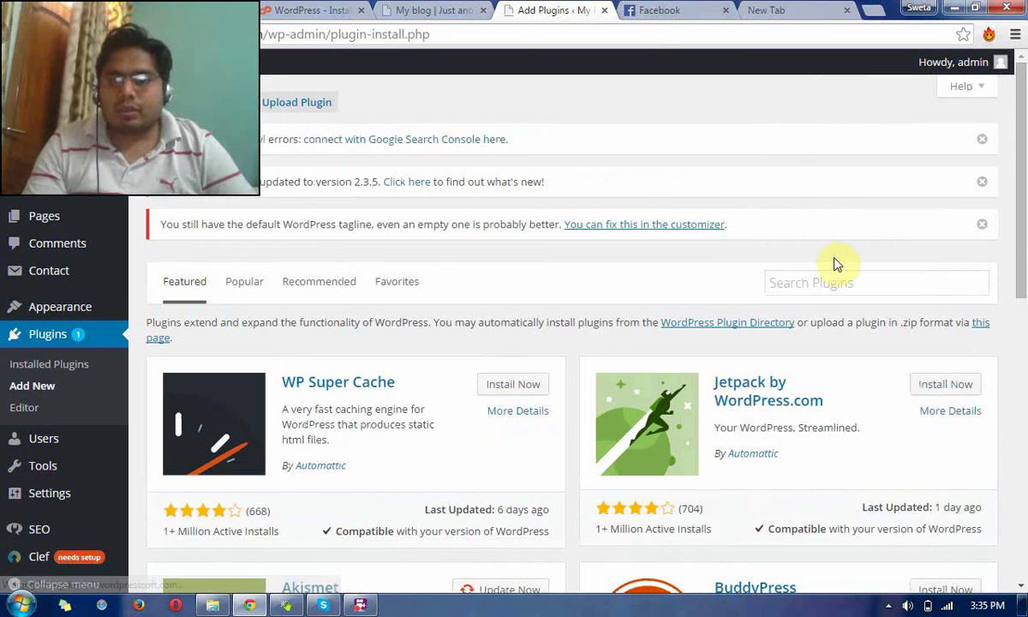
{"action": "left_click", "coordinate": [823, 284]}
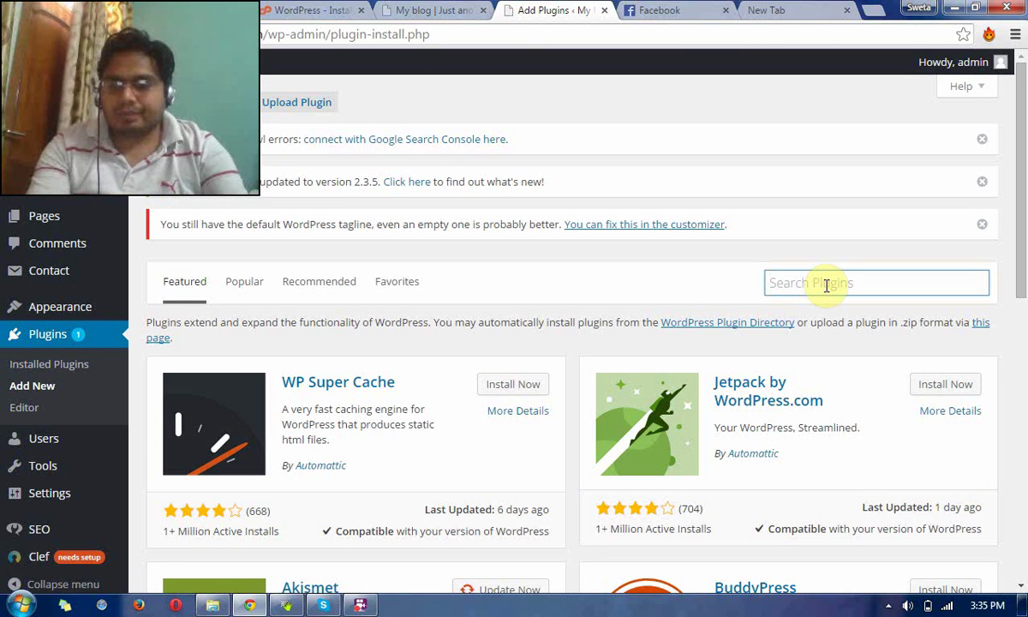
{"action": "type", "text": "nex"}
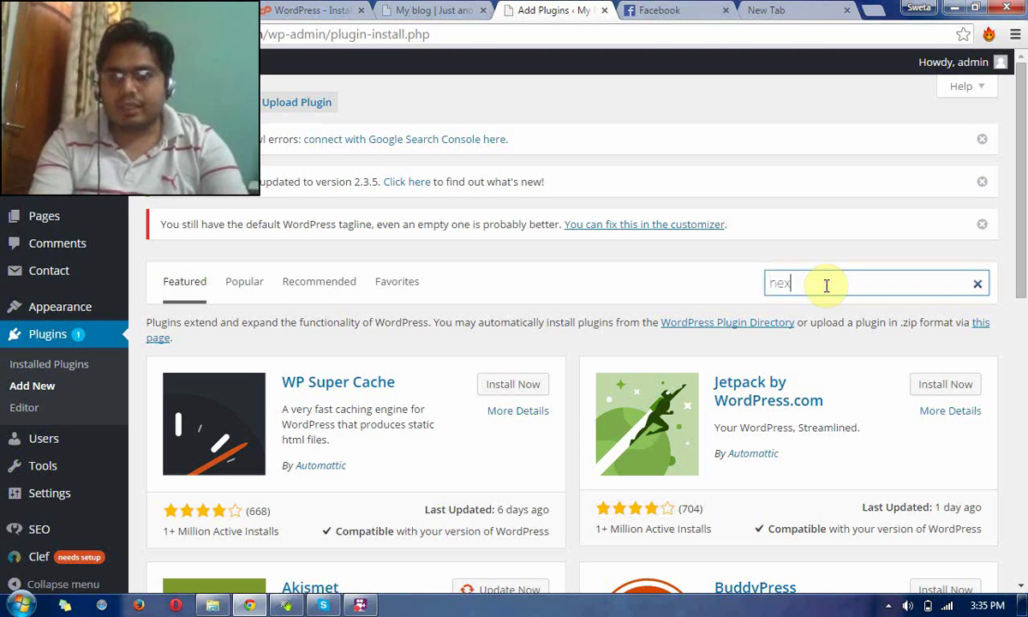
{"action": "type", "text": "gen gallery"}
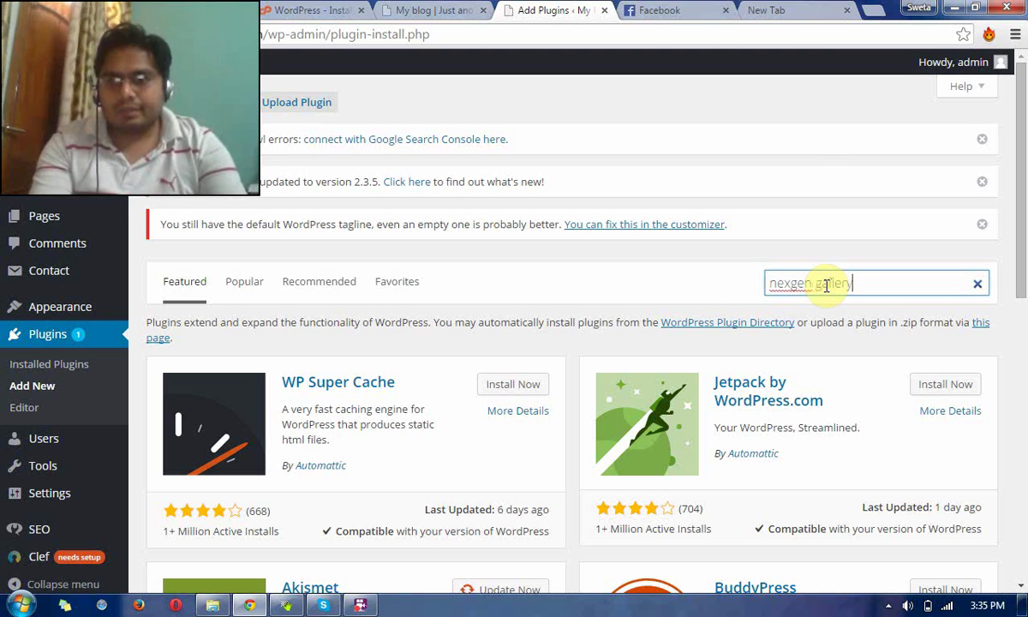
{"action": "key", "text": "Return"}
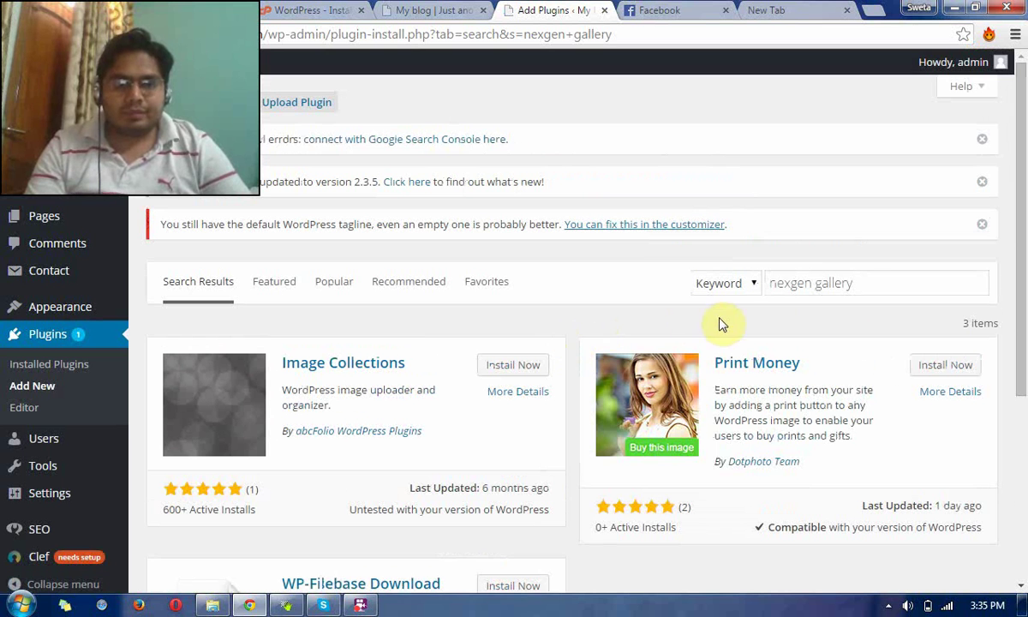
{"action": "left_click", "coordinate": [780, 284]}
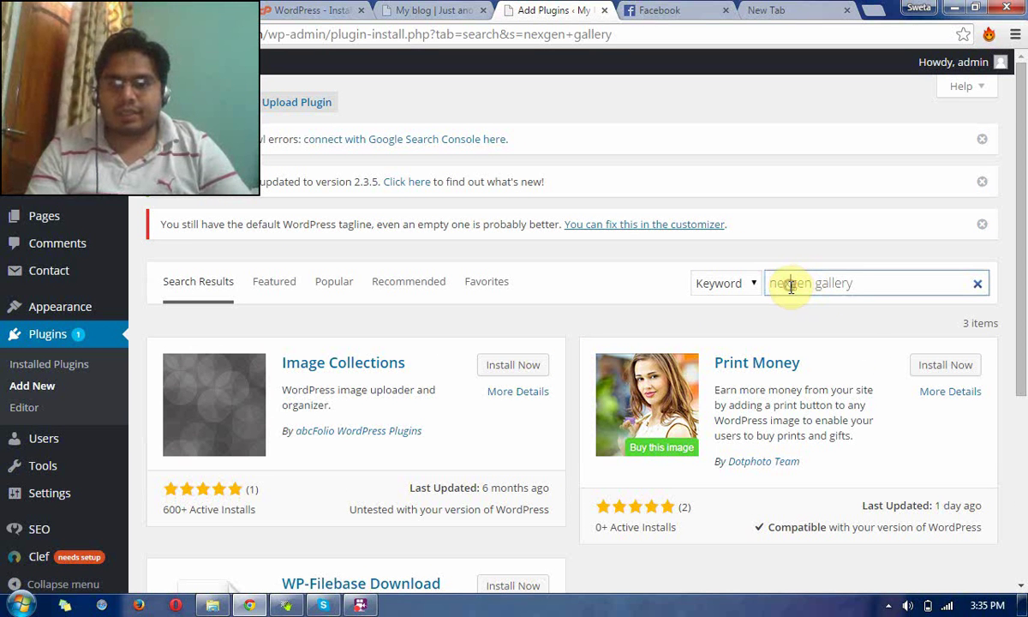
{"action": "type", "text": "t"}
{"action": "key", "text": "Return"}
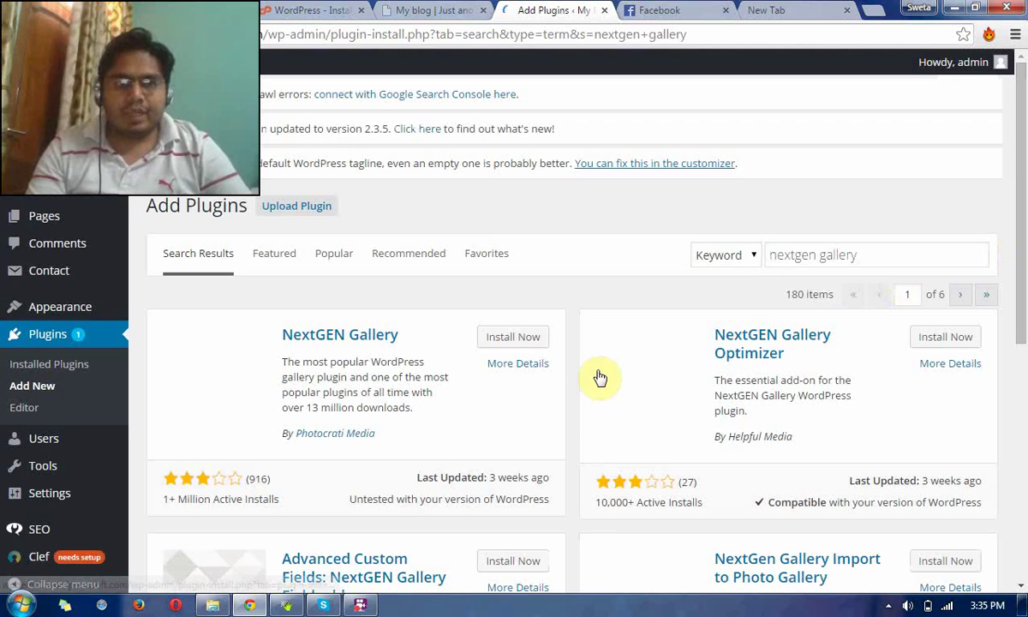
{"action": "left_click", "coordinate": [511, 341]}
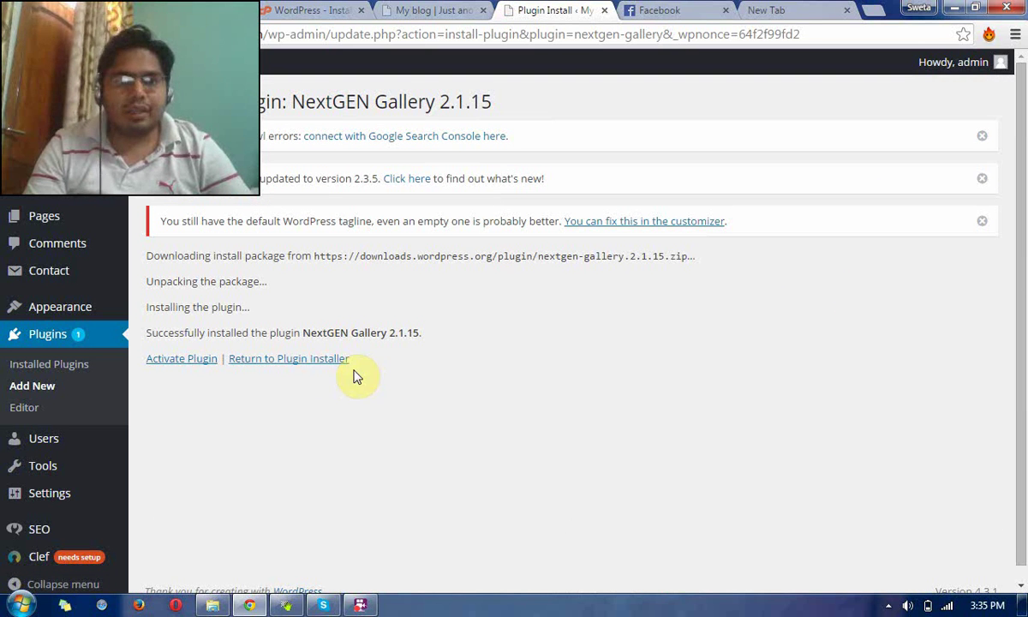
{"action": "left_click", "coordinate": [195, 358]}
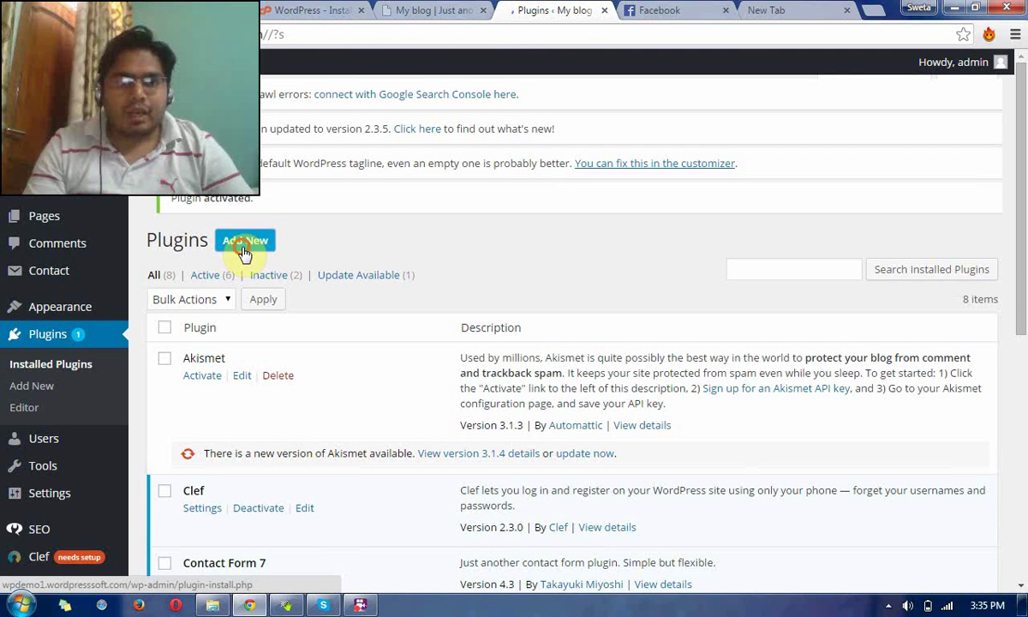
Step: Install and activate the Wordfence Security plugin found with the search "wordfence", and dismiss its welcome notice without entering an e-mail
{"action": "left_click", "coordinate": [243, 239]}
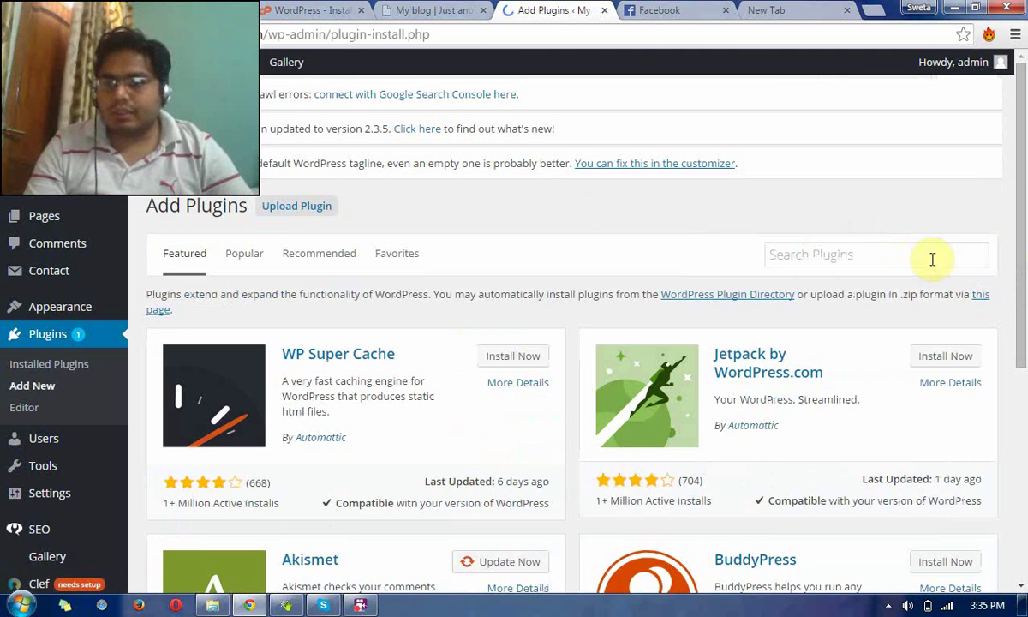
{"action": "left_click", "coordinate": [826, 256]}
{"action": "type", "text": "wor"}
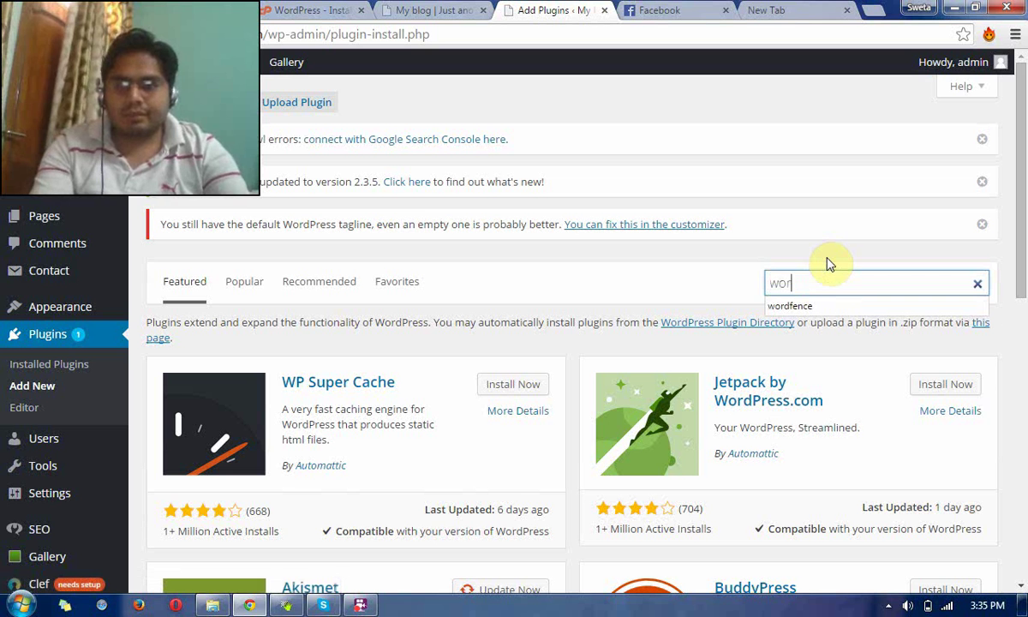
{"action": "type", "text": "ds"}
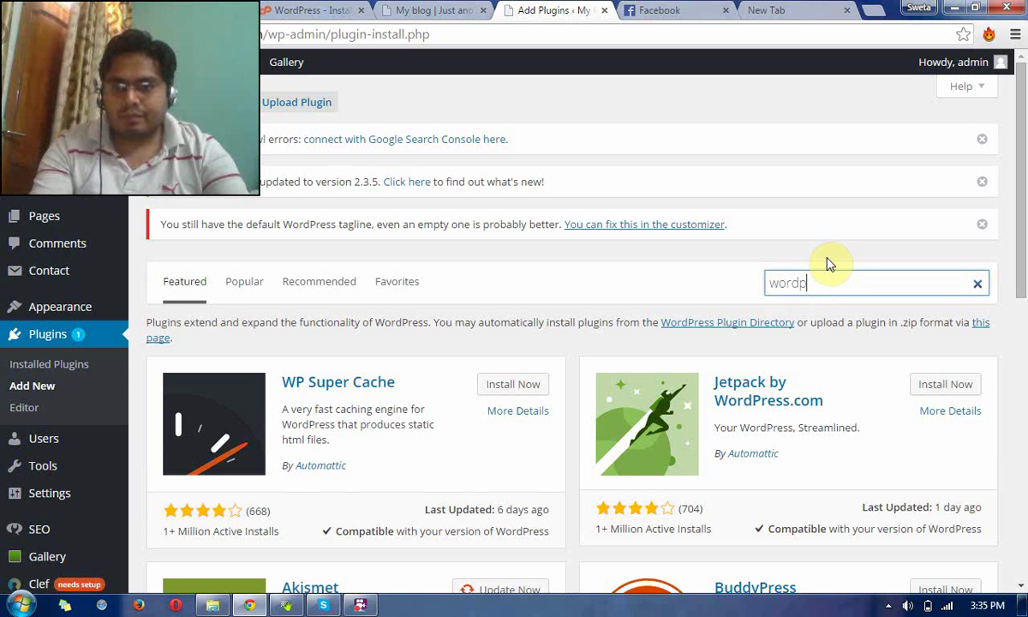
{"action": "key", "text": "BackSpace"}
{"action": "type", "text": "fence "}
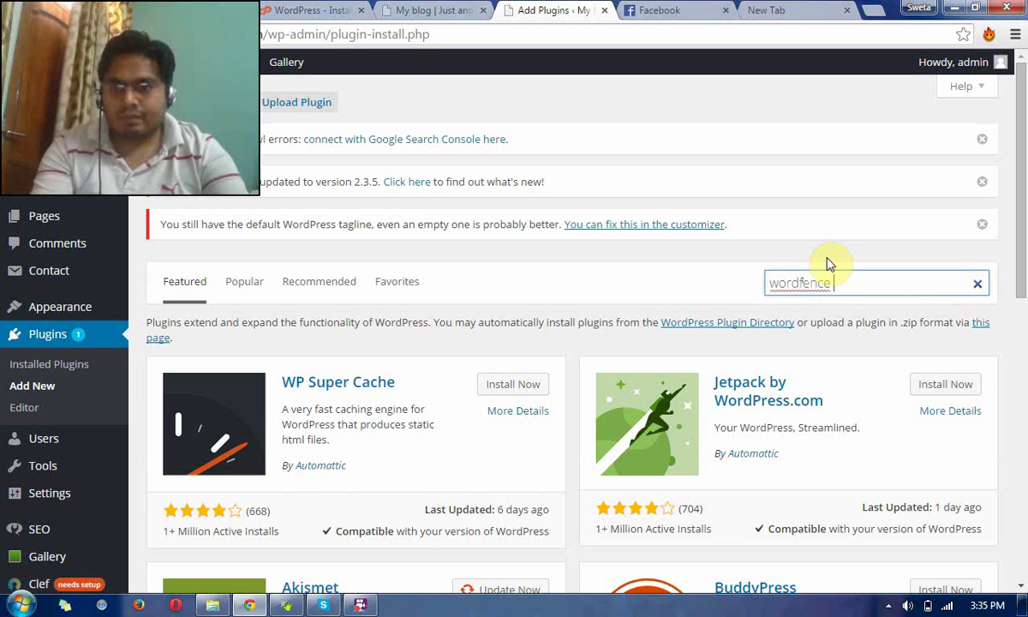
{"action": "type", "text": "plu"}
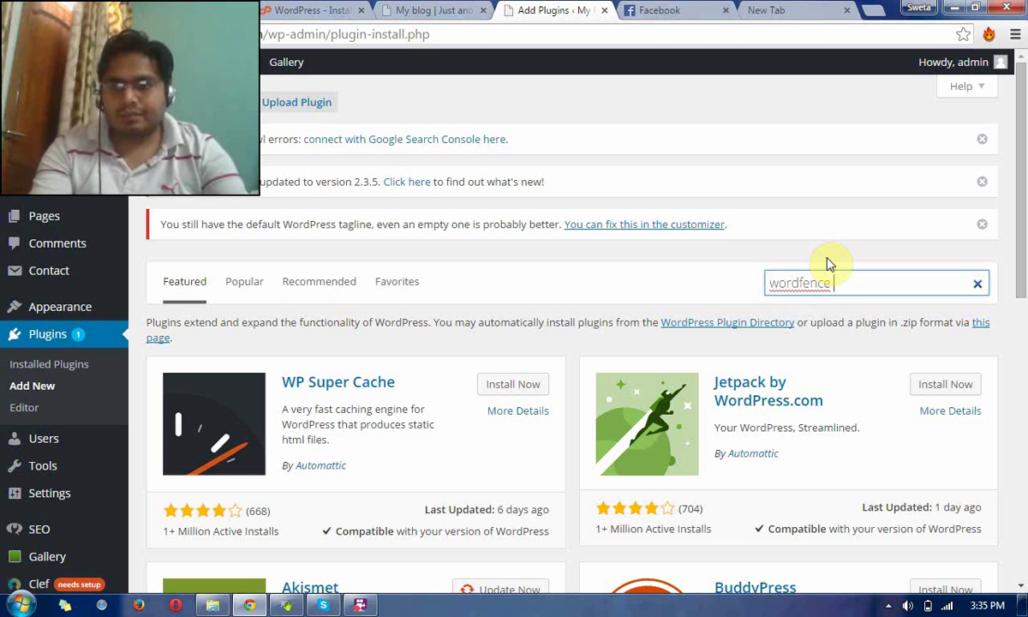
{"action": "key", "text": "Return"}
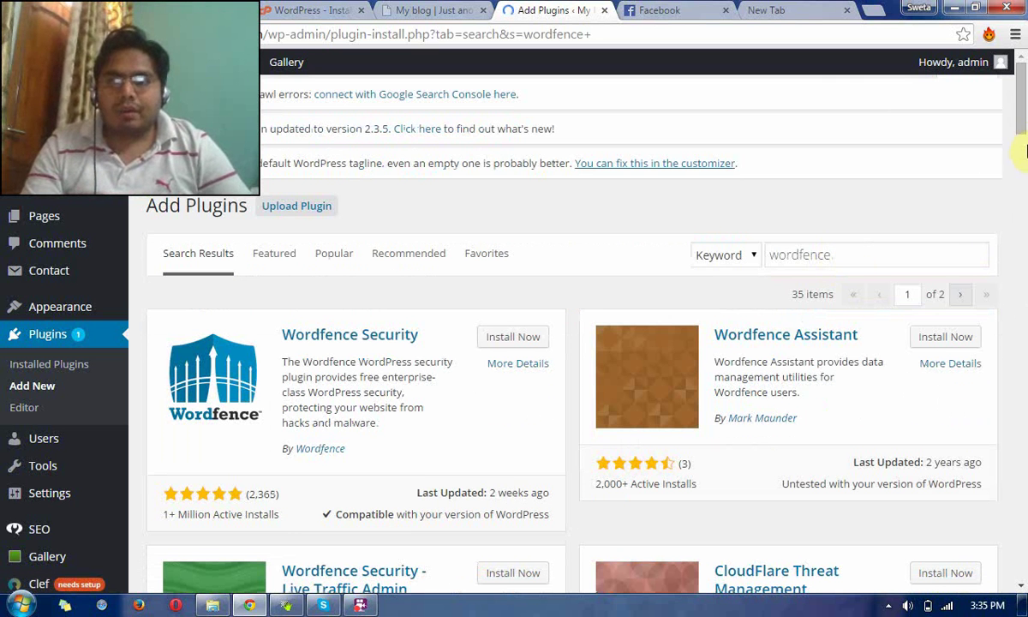
{"action": "left_click", "coordinate": [516, 339]}
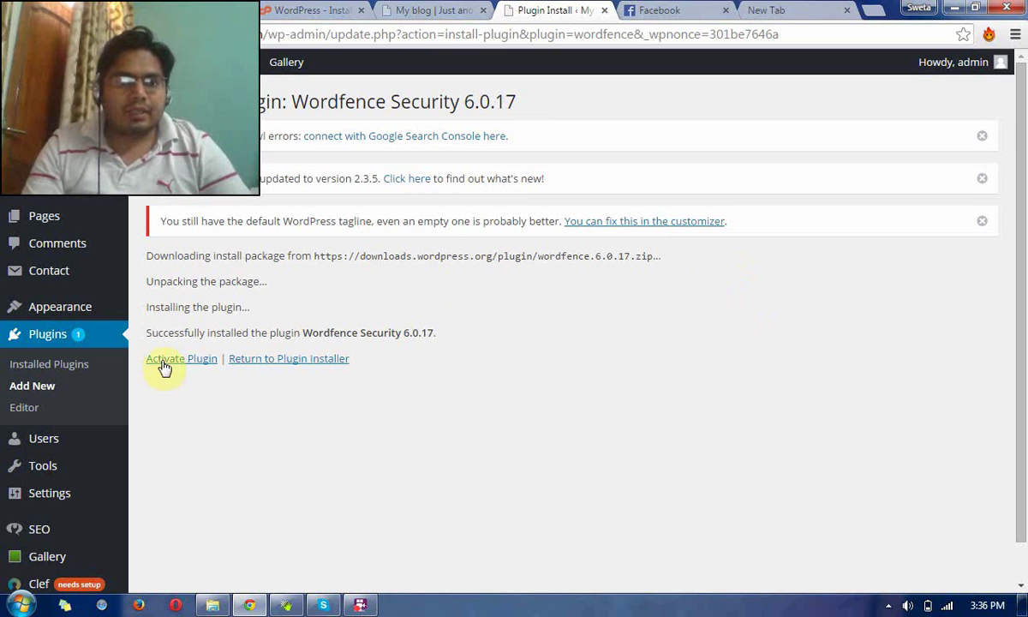
{"action": "left_click", "coordinate": [174, 359]}
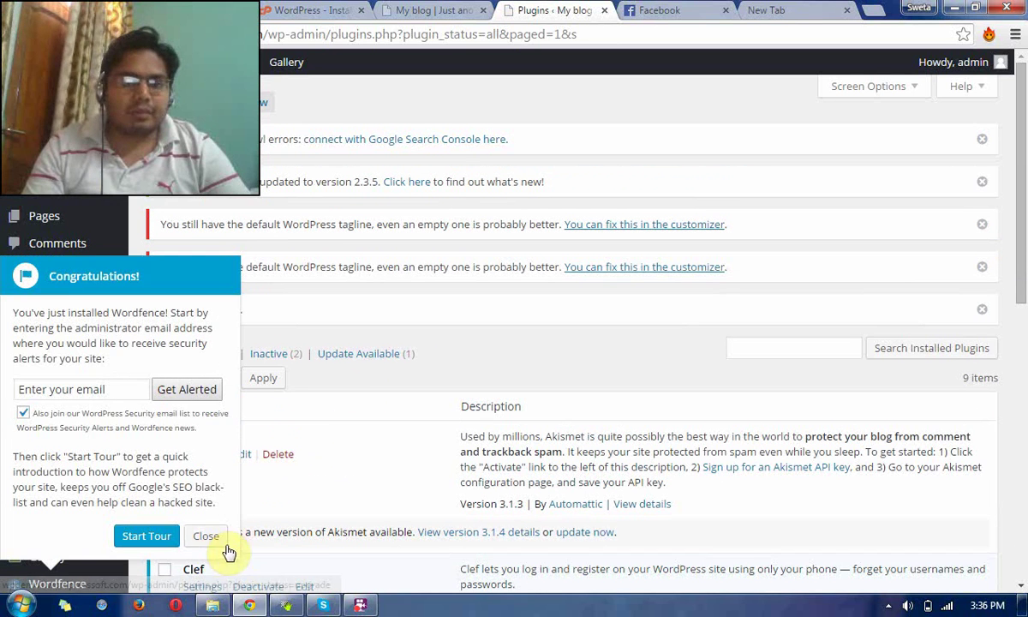
{"action": "left_click", "coordinate": [214, 543]}
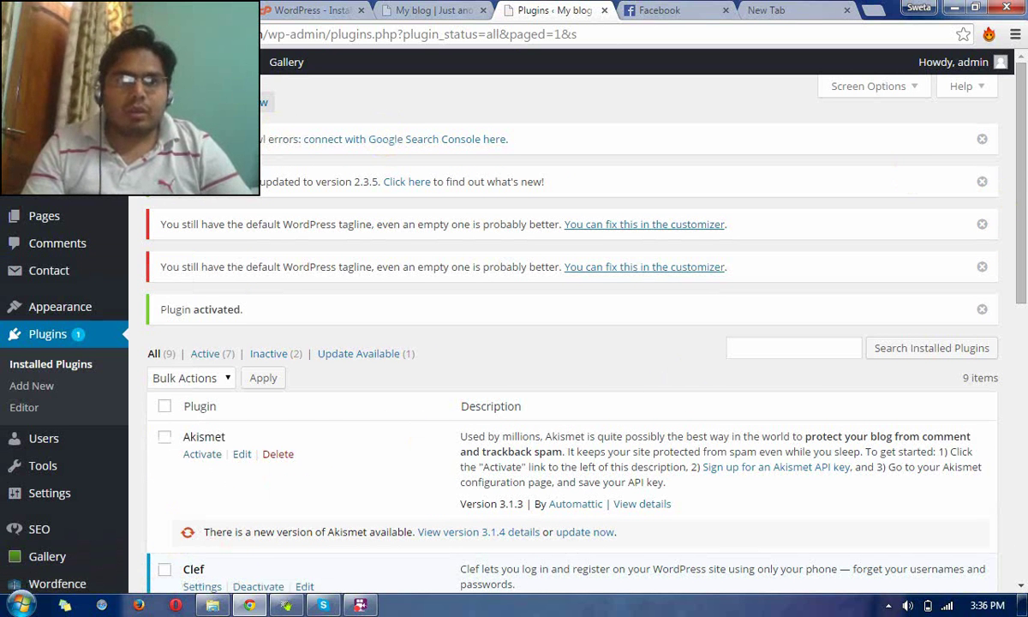
Step: Search for a new plugin with "all in one security plugin" and install and activate All In One WP Security & Firewall
{"action": "left_click", "coordinate": [252, 102]}
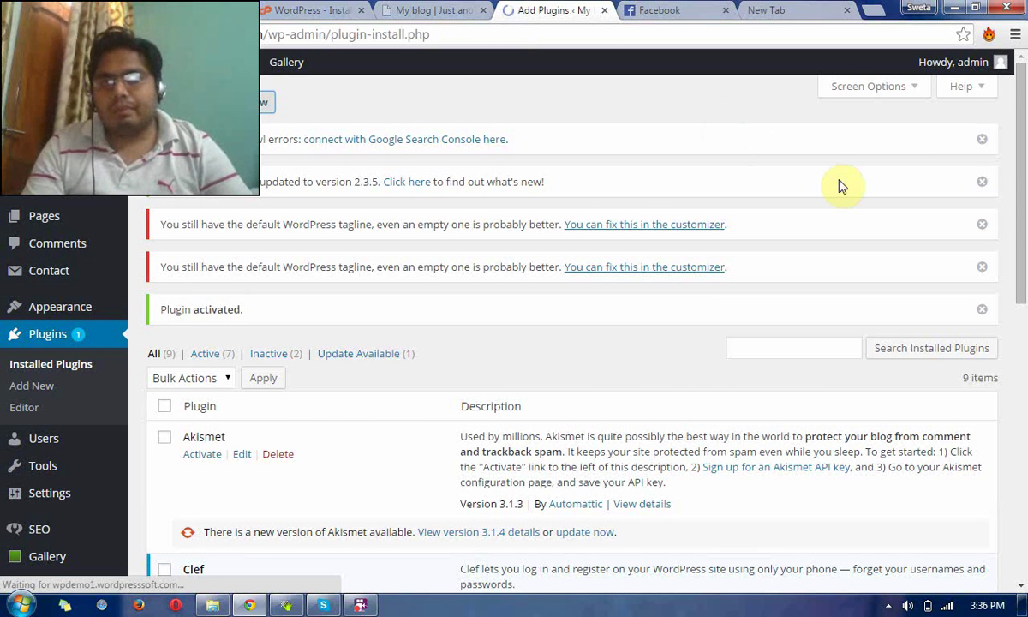
{"action": "left_click", "coordinate": [903, 292]}
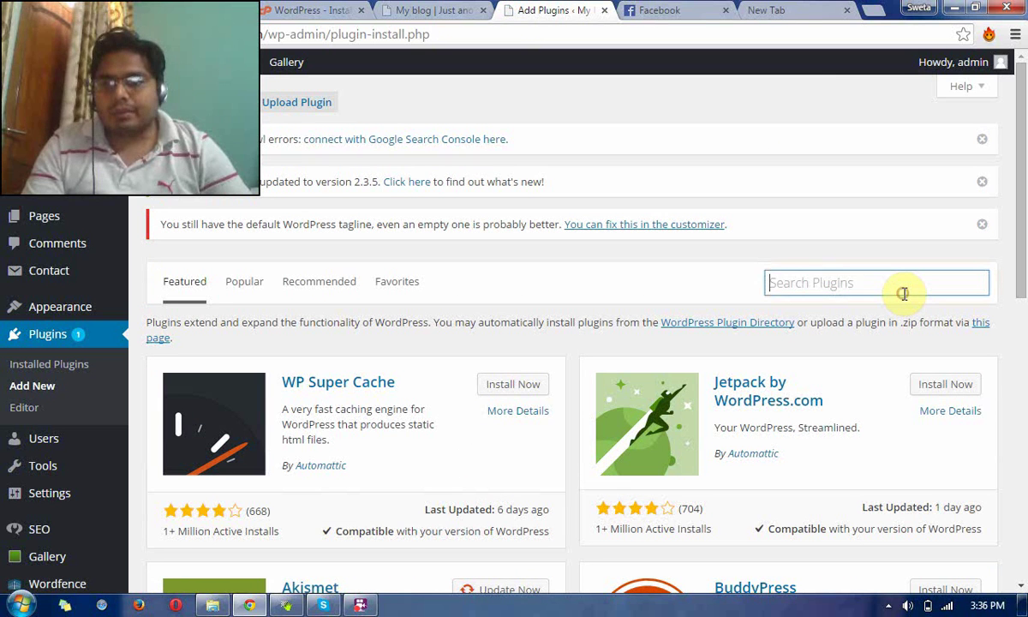
{"action": "type", "text": "a"}
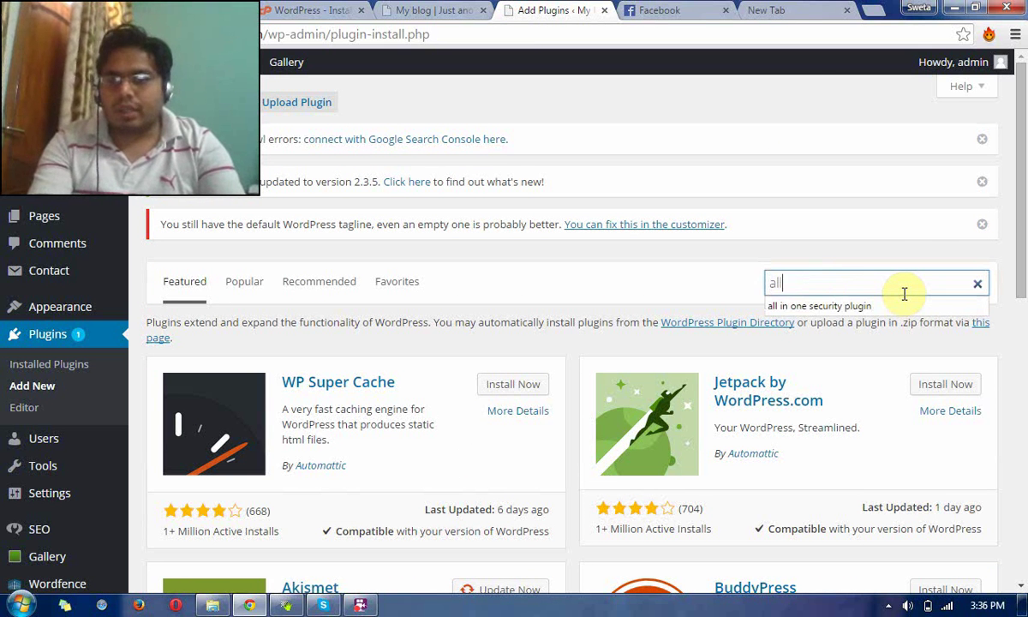
{"action": "type", "text": "ll"}
{"action": "key", "text": "Down"}
{"action": "key", "text": "Return"}
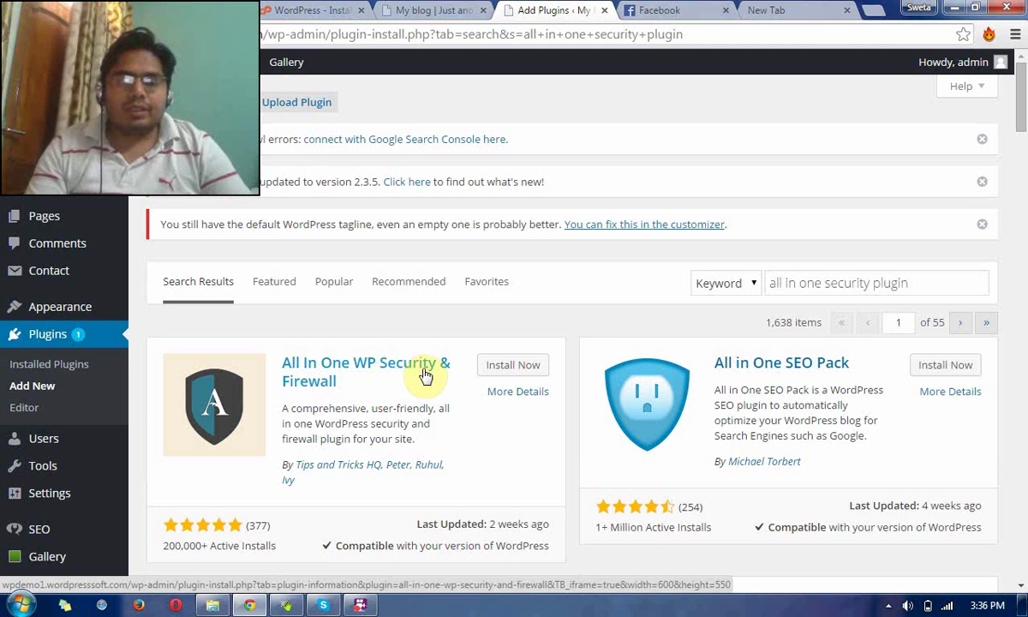
{"action": "left_click", "coordinate": [514, 373]}
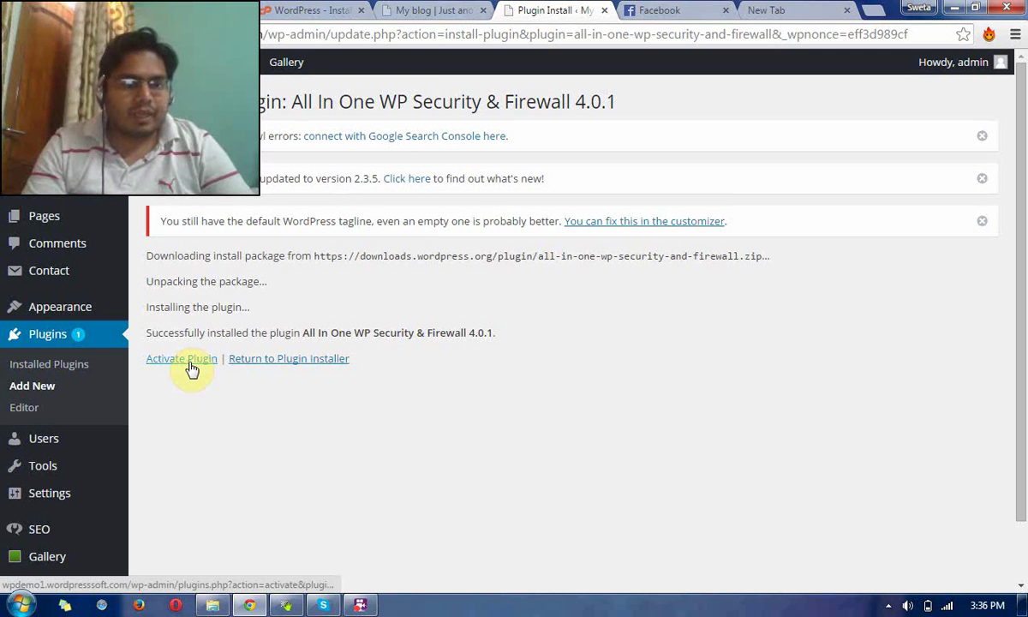
{"action": "left_click", "coordinate": [191, 365]}
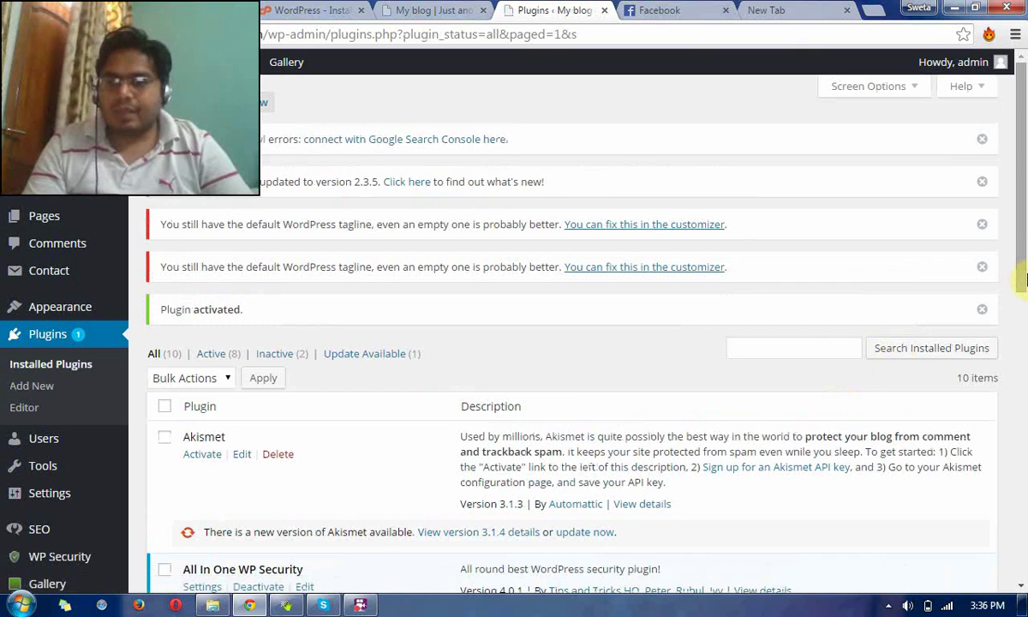
Step: Install and activate the Google Analytics plugin by searching the plugin directory for "google analytics"
{"action": "scroll", "coordinate": [1024, 279], "scroll_direction": "down", "scroll_amount": 1}
{"action": "left_click", "coordinate": [735, 262]}
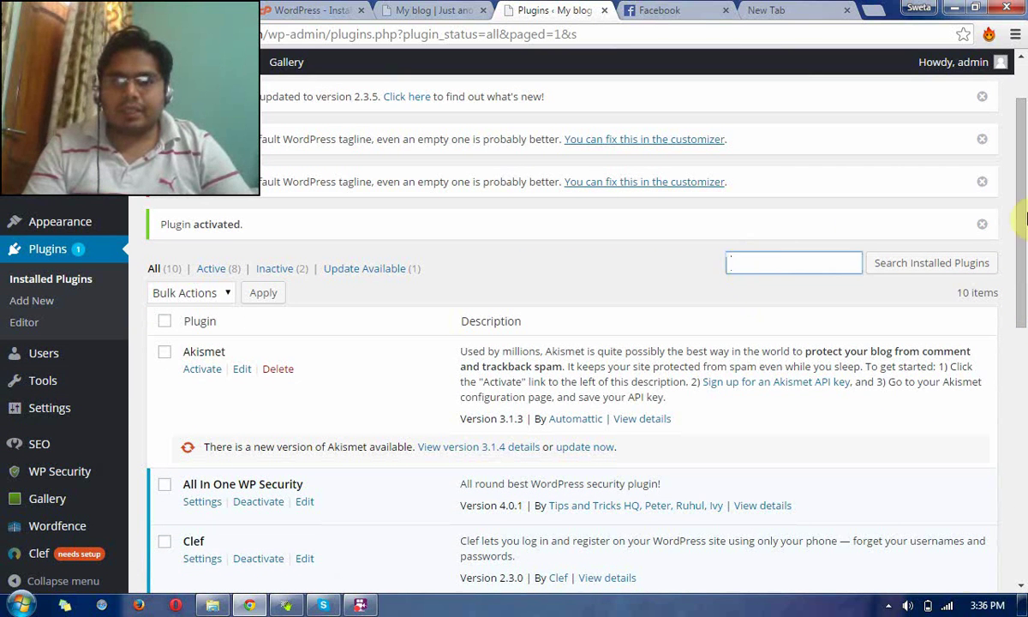
{"action": "scroll", "coordinate": [1023, 219], "scroll_direction": "up", "scroll_amount": 1}
{"action": "left_click", "coordinate": [253, 102]}
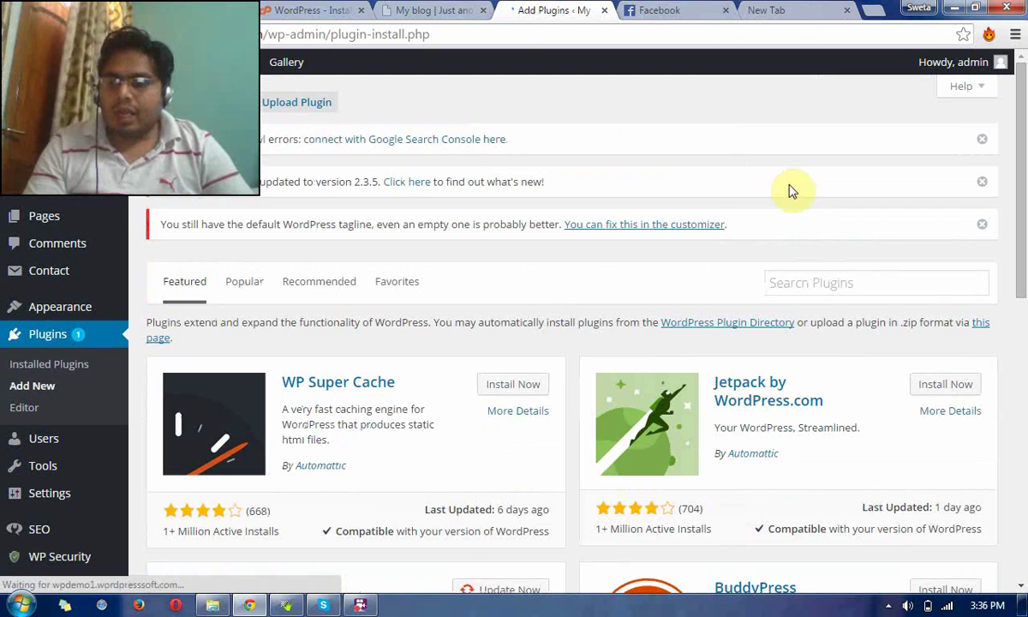
{"action": "left_click", "coordinate": [816, 283]}
{"action": "type", "text": "google analytics"}
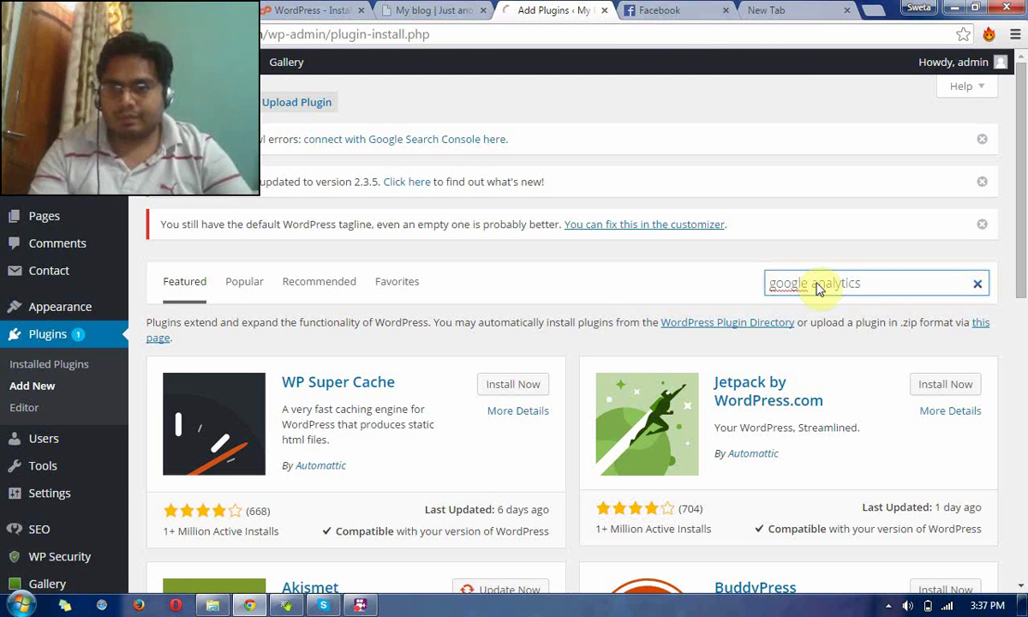
{"action": "key", "text": "Return"}
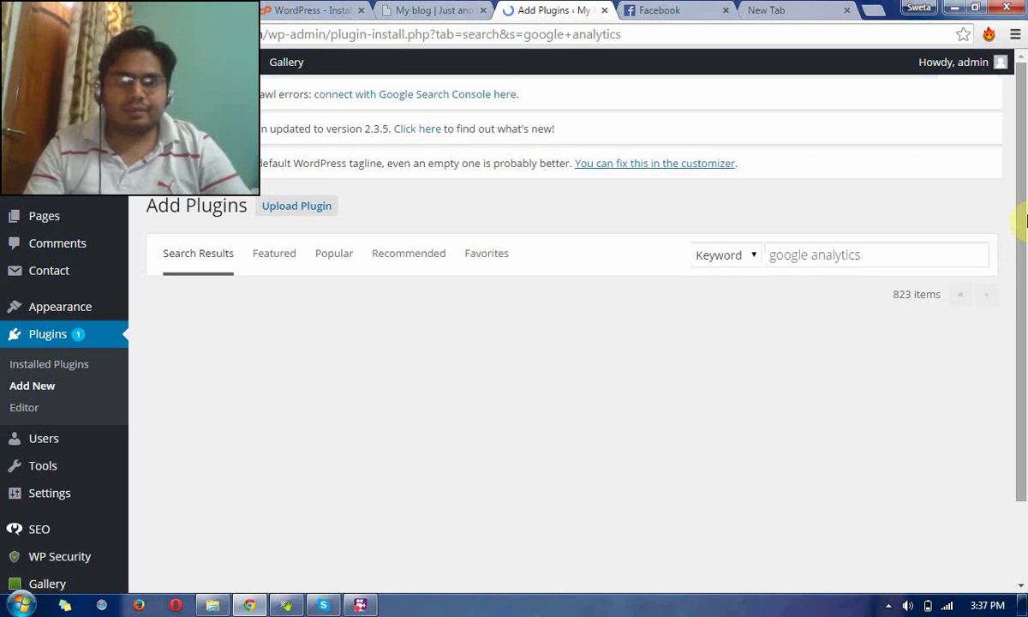
{"action": "scroll", "coordinate": [1024, 220], "scroll_direction": "down", "scroll_amount": 1}
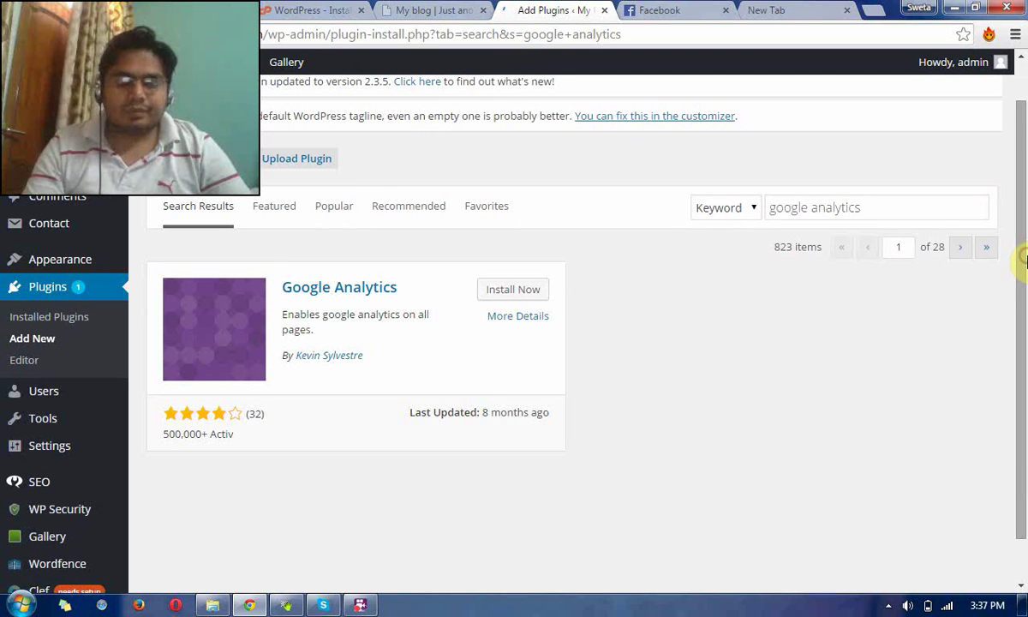
{"action": "left_click", "coordinate": [513, 291]}
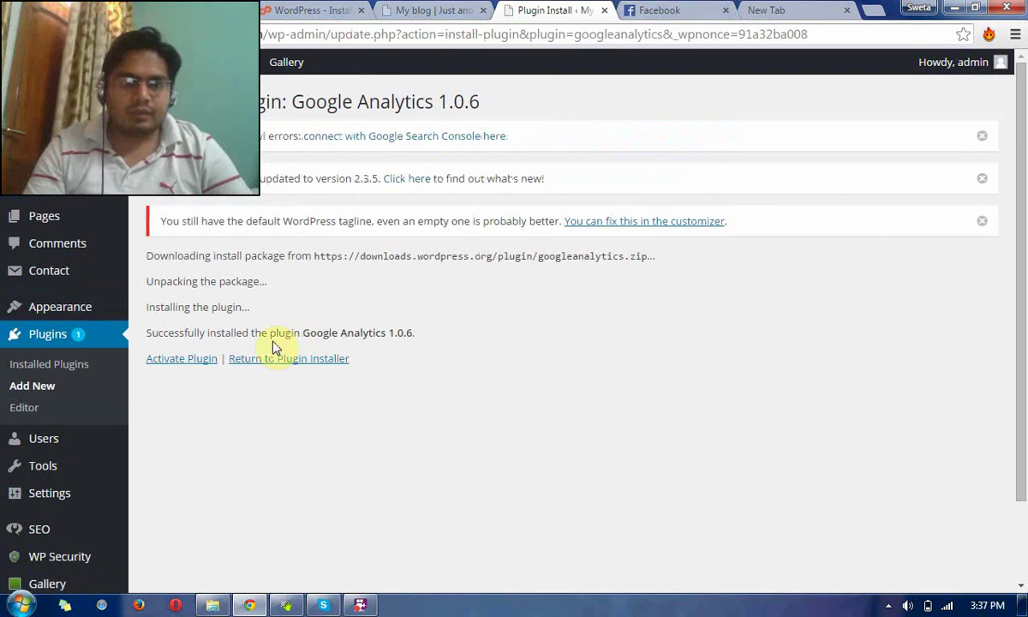
{"action": "left_click", "coordinate": [181, 358]}
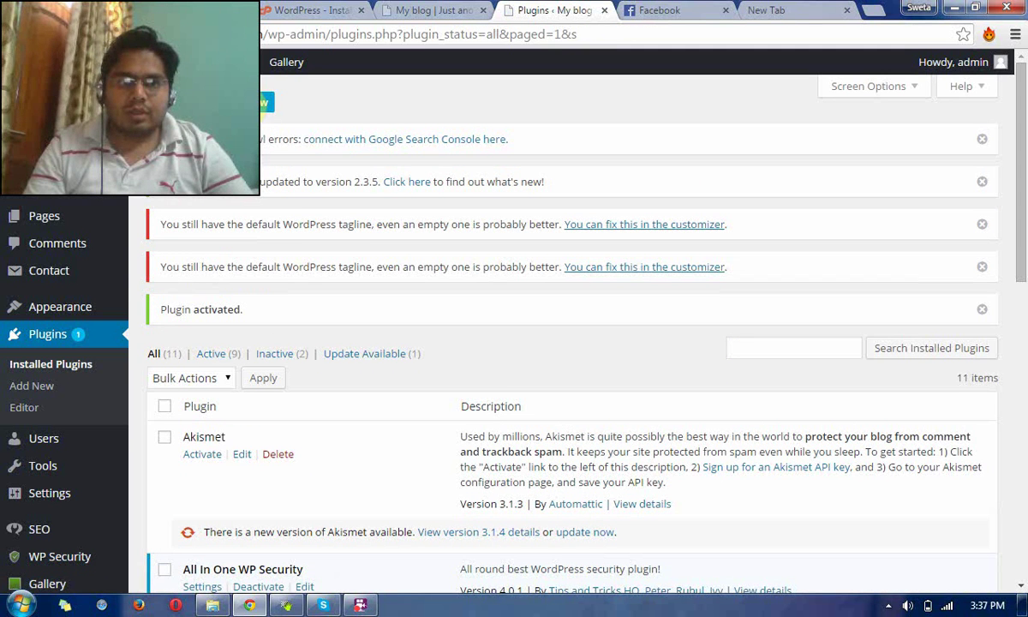
Step: Search for a new plugin with "google sitemap" and install and activate Google Sitemap by BestWebSoft
{"action": "left_click", "coordinate": [257, 102]}
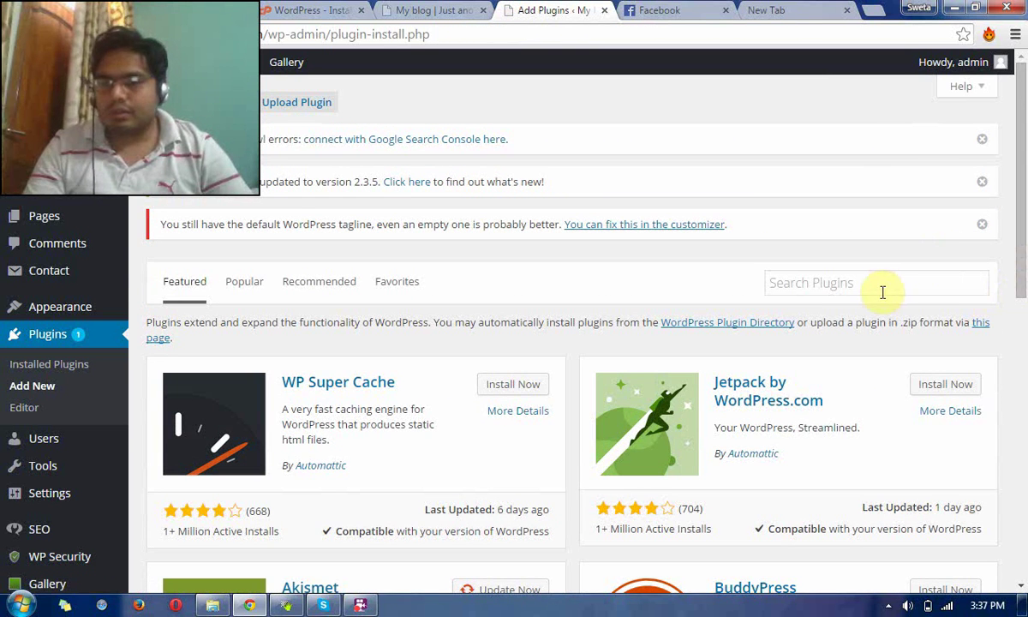
{"action": "left_click", "coordinate": [881, 291]}
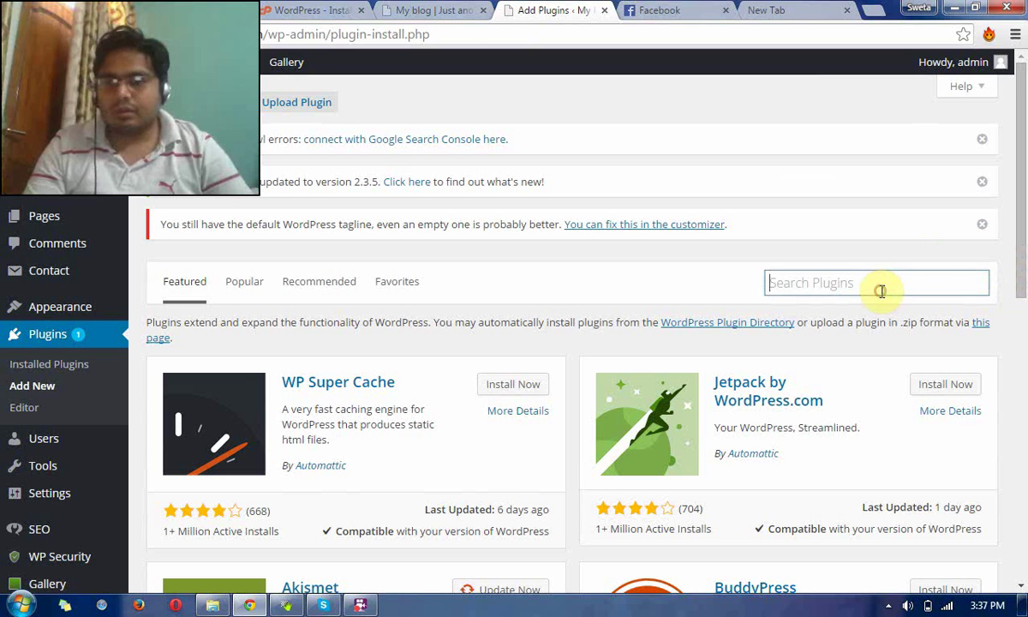
{"action": "type", "text": "google"}
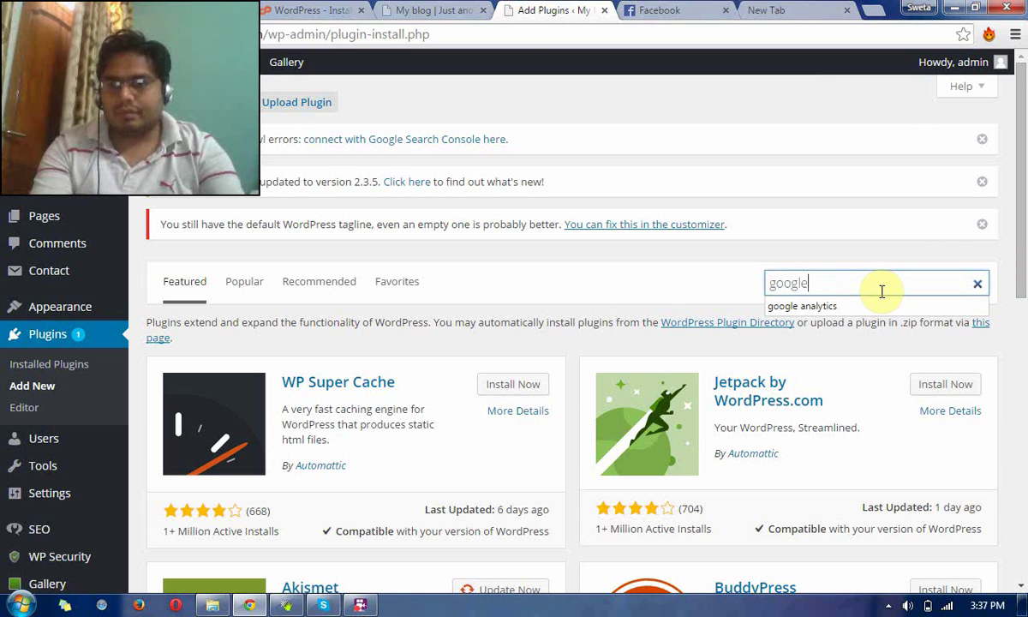
{"action": "type", "text": " sitemap"}
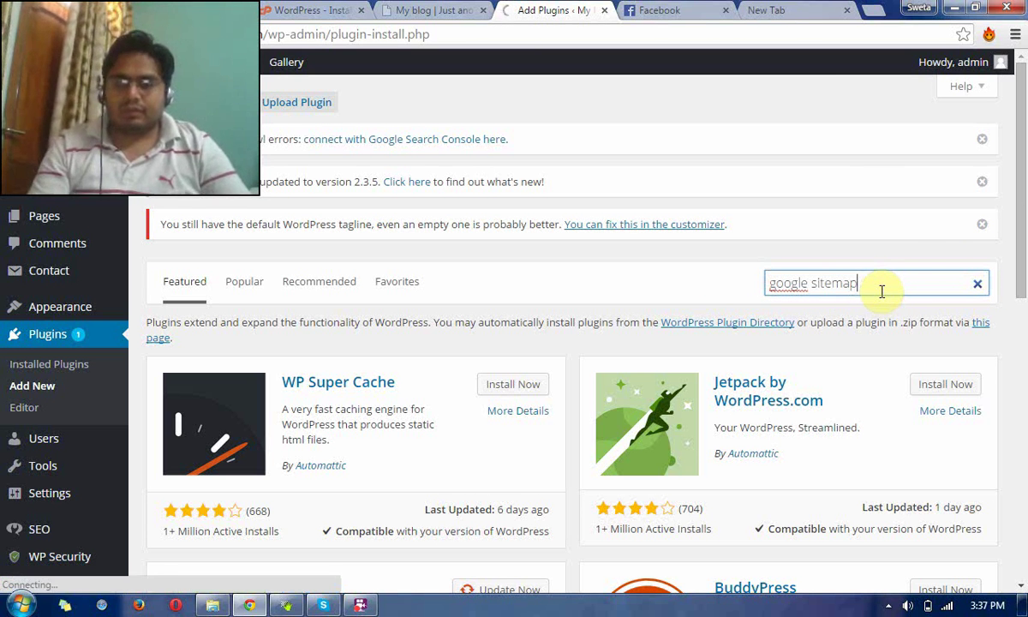
{"action": "key", "text": "Return"}
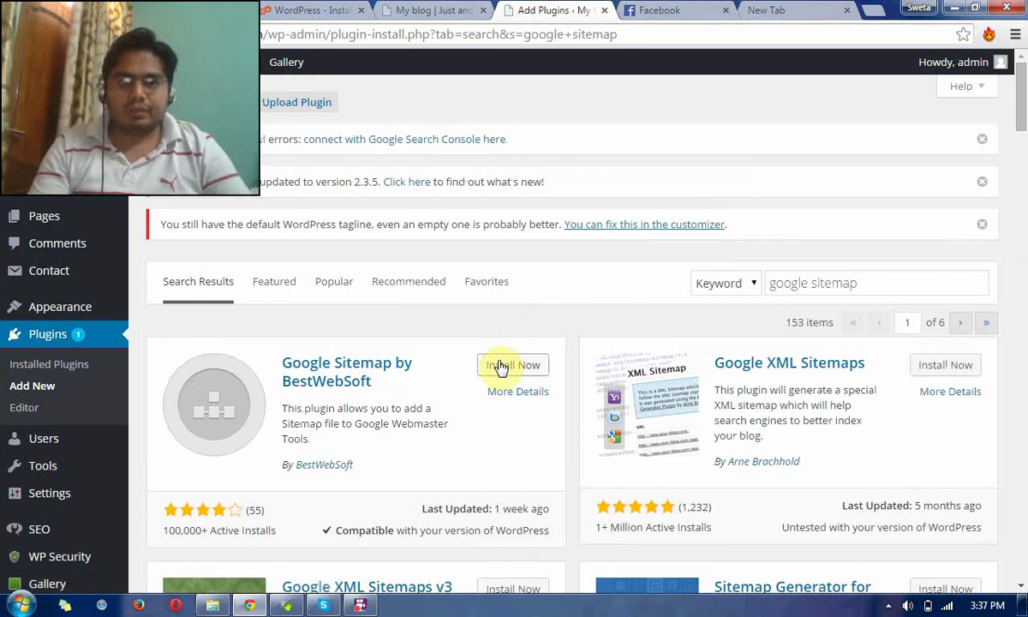
{"action": "left_click", "coordinate": [501, 366]}
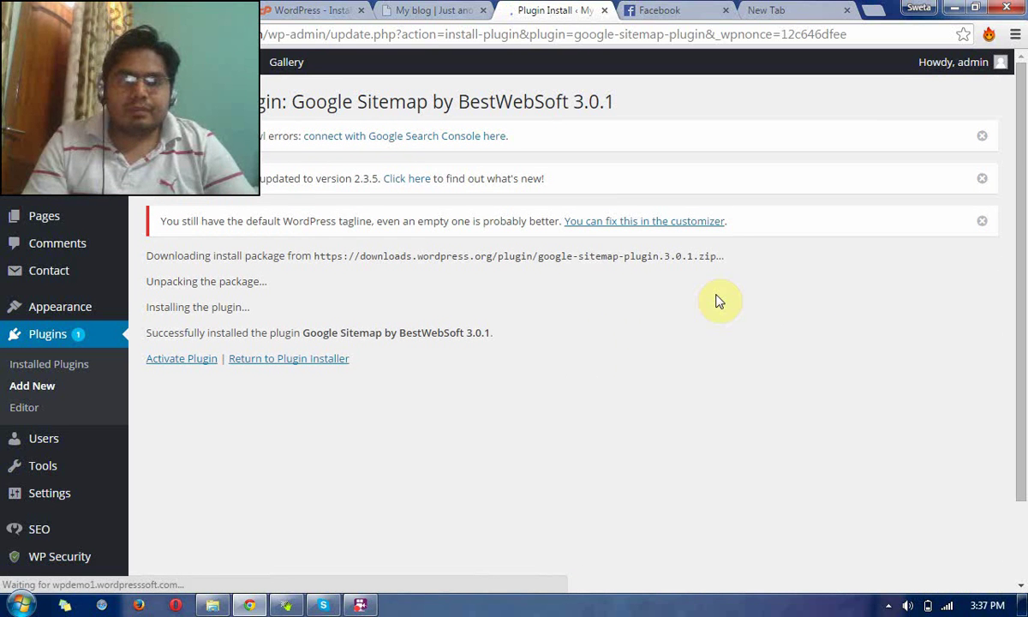
{"action": "left_click", "coordinate": [168, 359]}
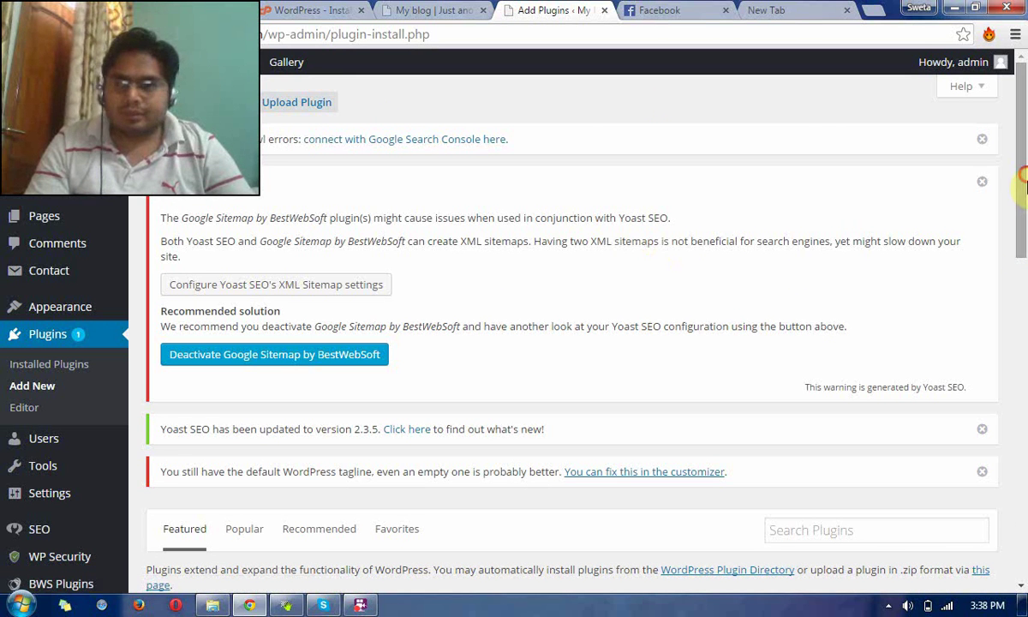
Step: Search the plugin directory for "pg nav" and look at the results
{"action": "left_click_drag", "start_coordinate": [1022, 180], "coordinate": [1024, 286]}
{"action": "scroll", "coordinate": [1011, 266], "scroll_direction": "down", "scroll_amount": 2}
{"action": "left_click", "coordinate": [884, 206]}
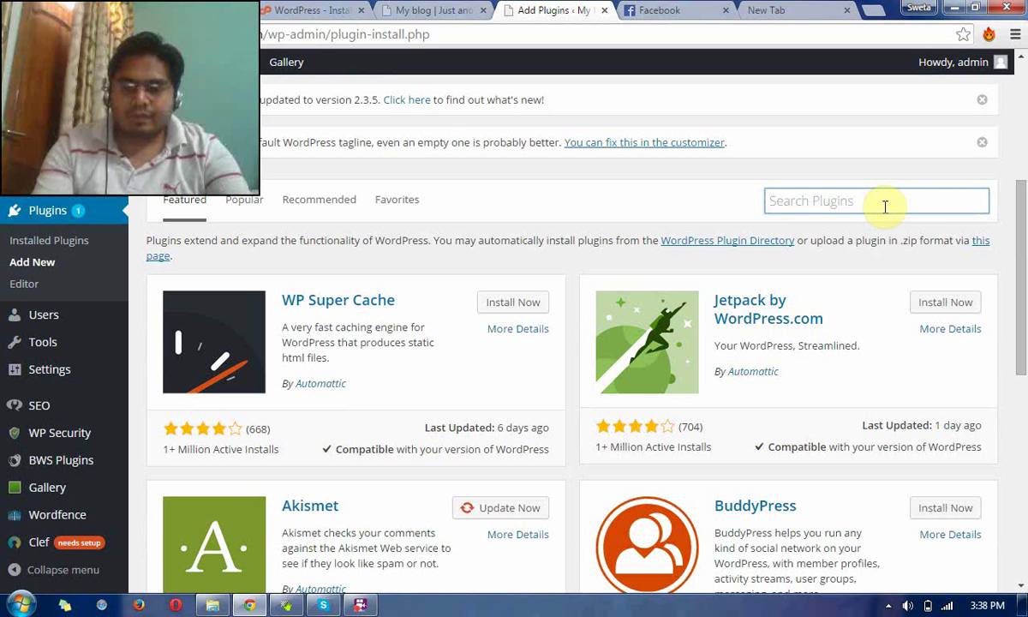
{"action": "type", "text": "pg nav"}
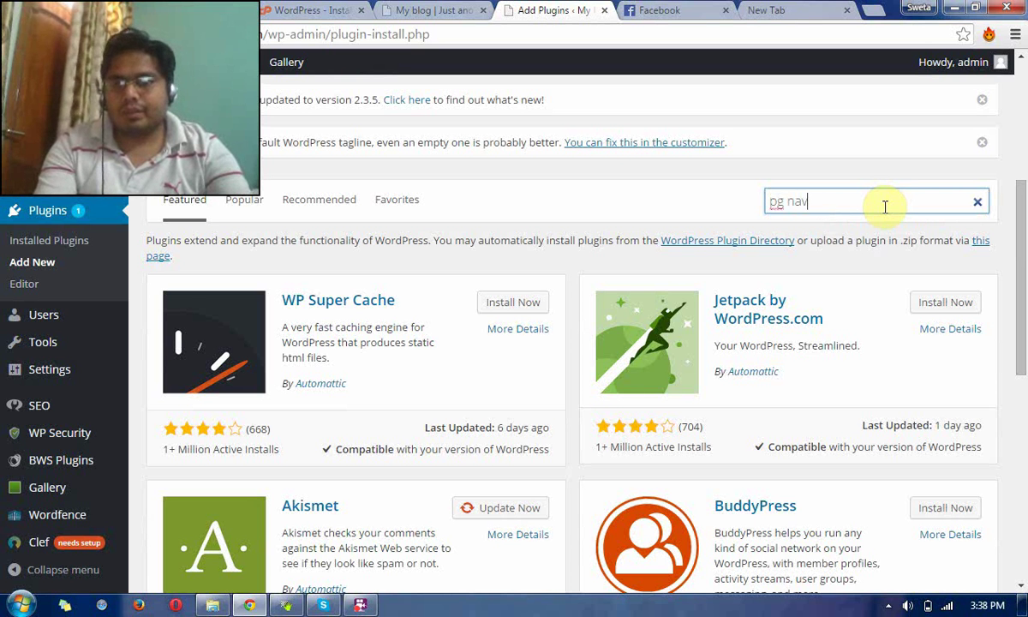
{"action": "key", "text": "Return"}
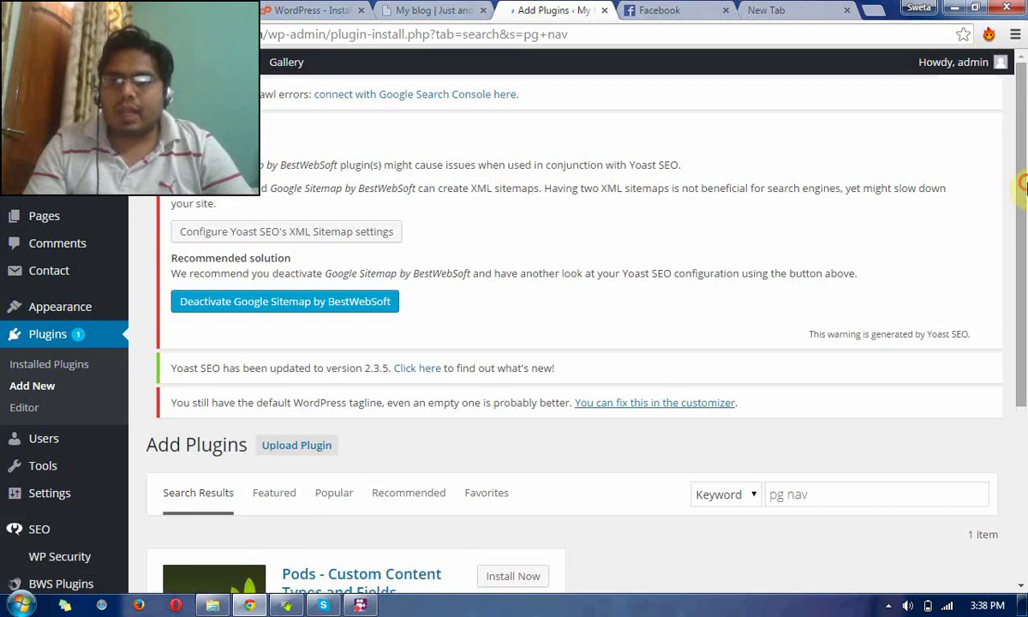
{"action": "left_click_drag", "start_coordinate": [1024, 184], "coordinate": [1024, 364]}
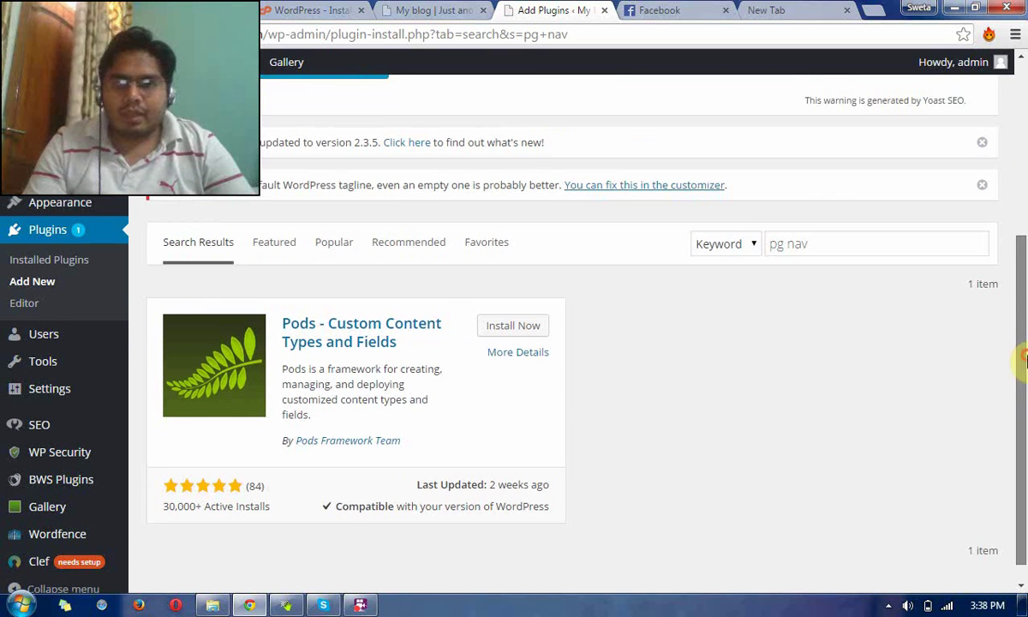
Step: Change the plugin search to "wp nav" and look through the results for a page navigation plugin
{"action": "left_click", "coordinate": [830, 255]}
{"action": "left_click_drag", "start_coordinate": [830, 255], "coordinate": [773, 250]}
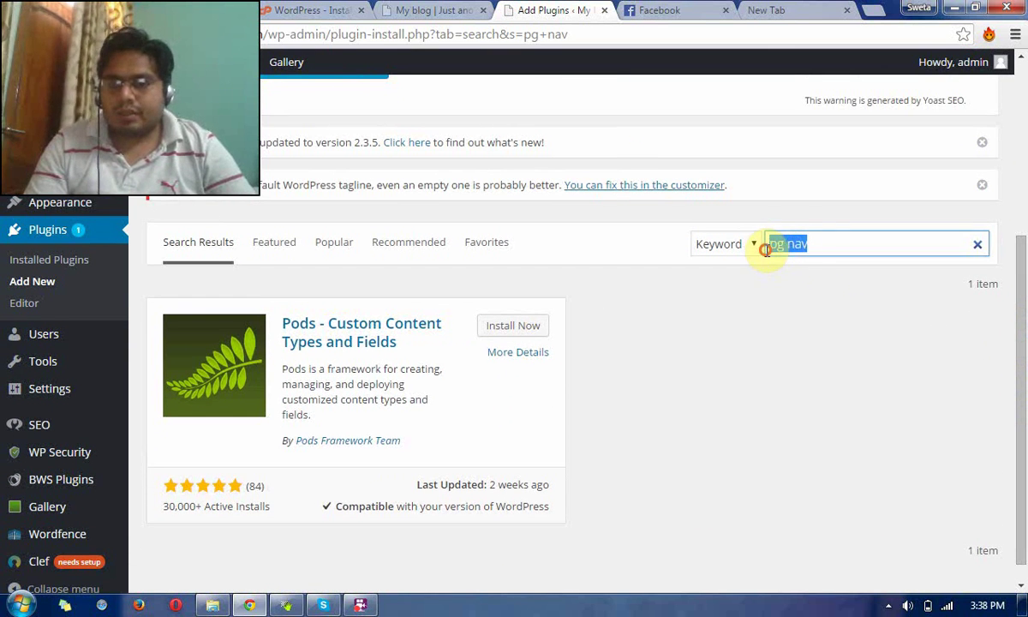
{"action": "type", "text": "wp"}
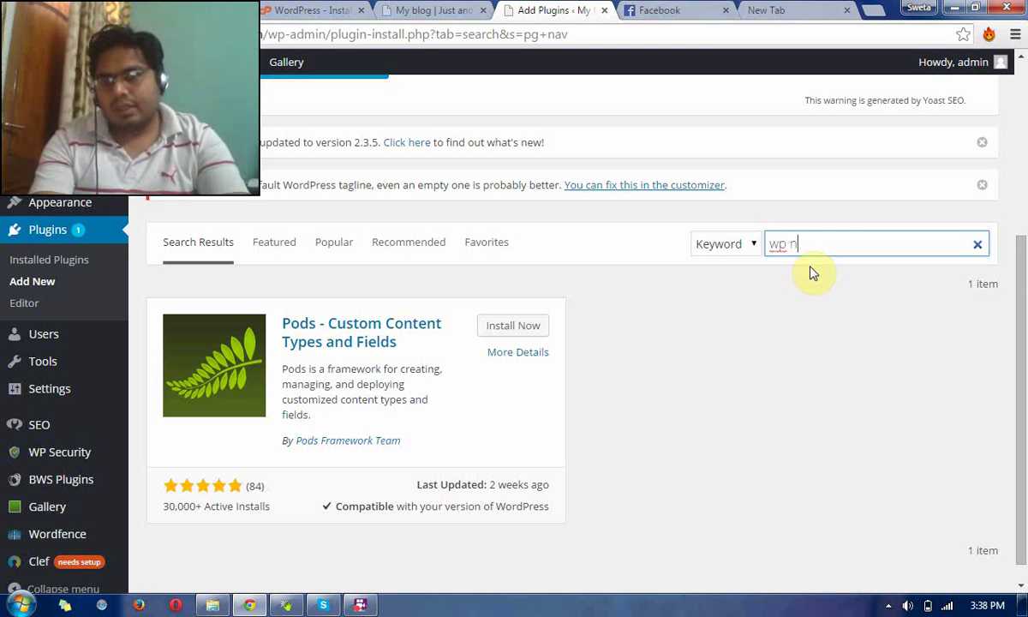
{"action": "key", "text": "Return"}
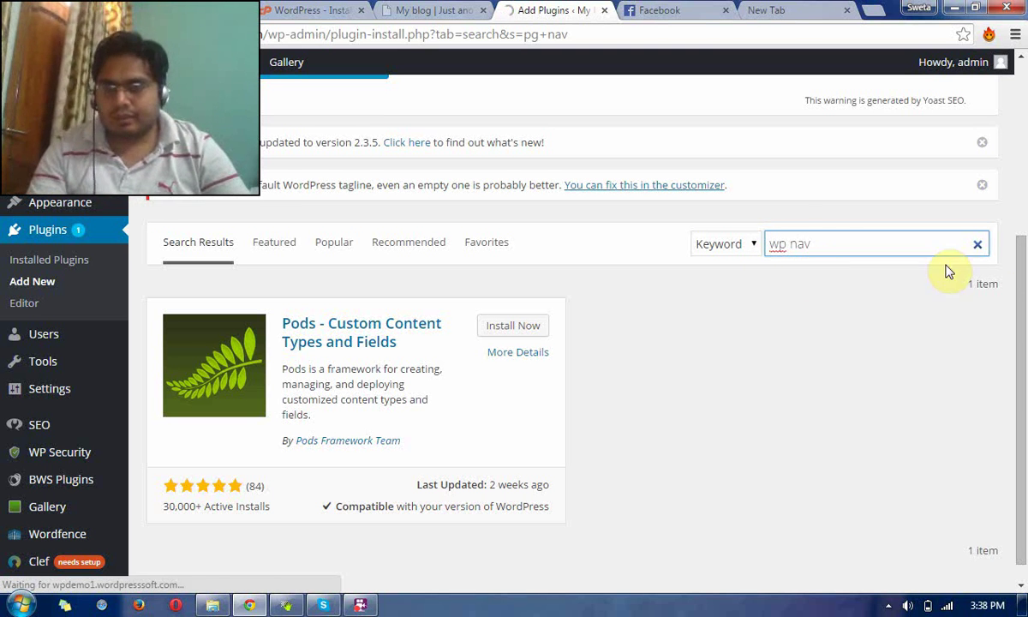
{"action": "scroll", "coordinate": [1017, 285], "scroll_direction": "down", "scroll_amount": 3}
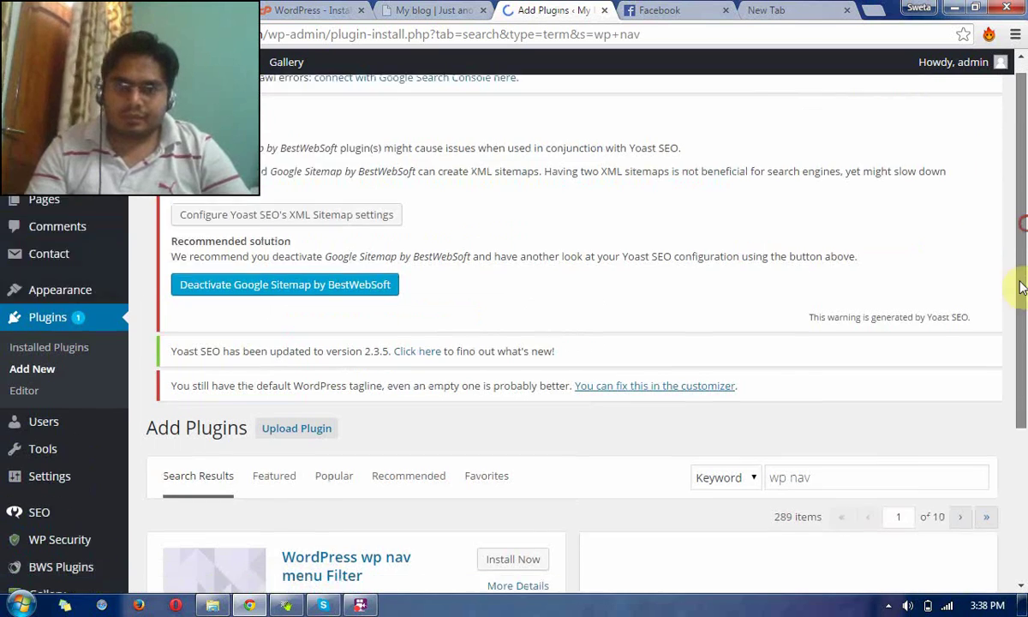
{"action": "scroll", "coordinate": [1020, 338], "scroll_direction": "down", "scroll_amount": 2}
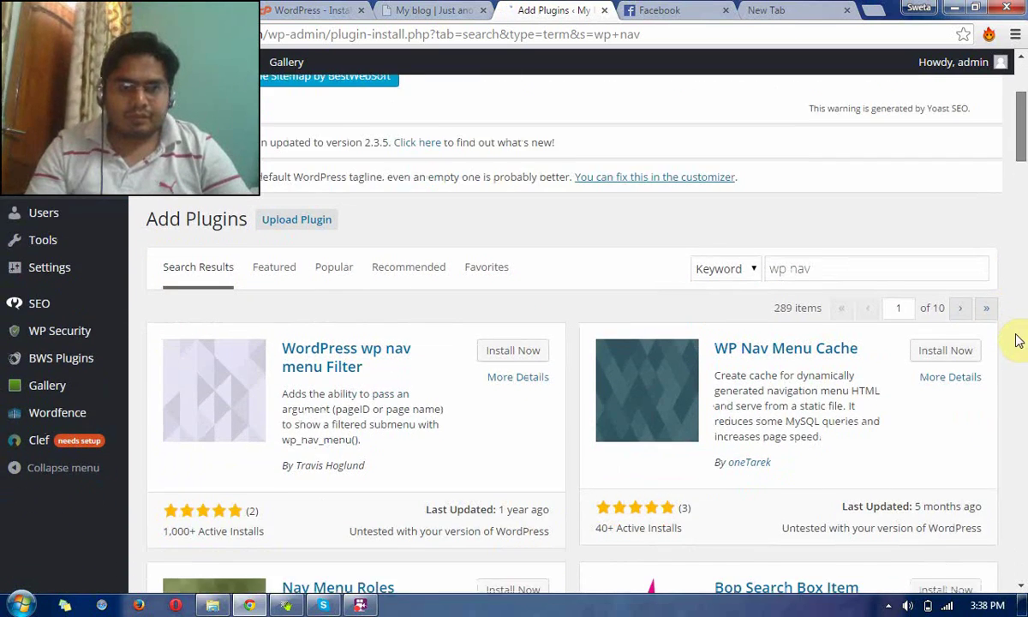
{"action": "scroll", "coordinate": [1011, 355], "scroll_direction": "down", "scroll_amount": 6}
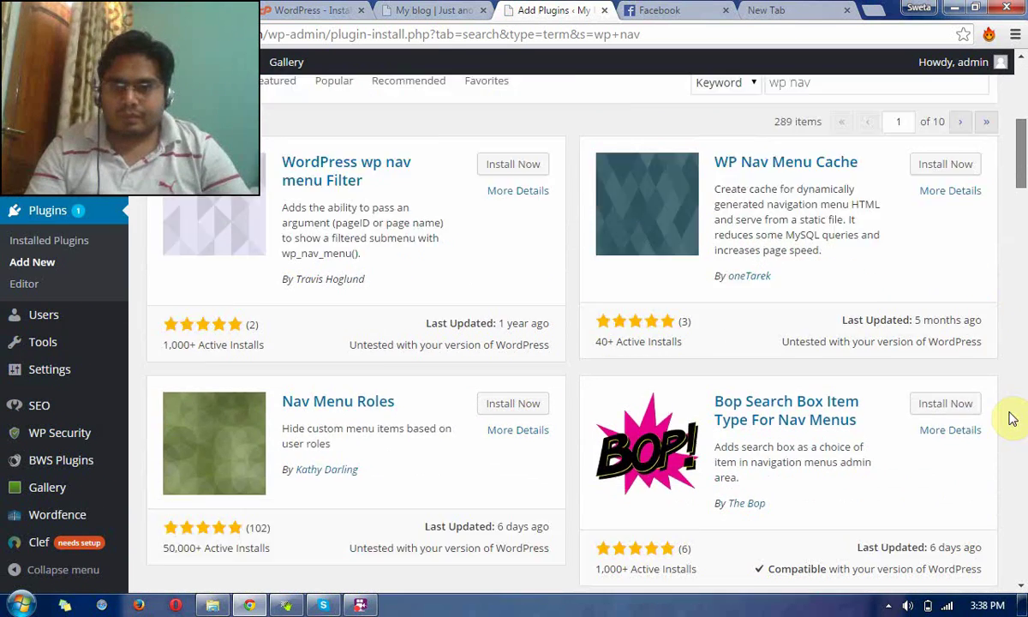
{"action": "scroll", "coordinate": [1020, 325], "scroll_direction": "up", "scroll_amount": 5}
{"action": "scroll", "coordinate": [1023, 285], "scroll_direction": "up", "scroll_amount": 5}
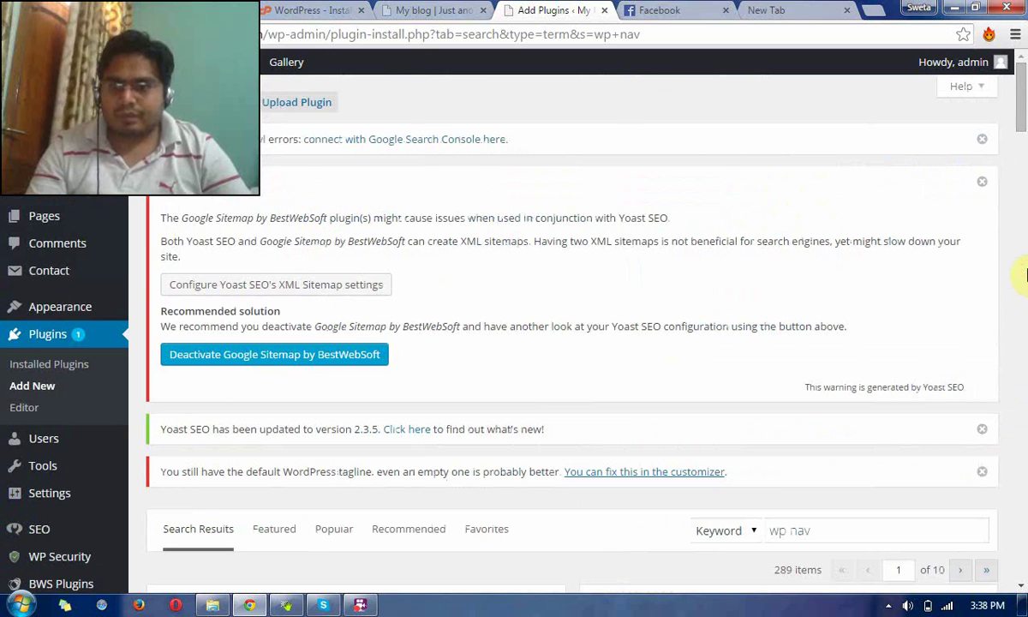
{"action": "scroll", "coordinate": [1024, 148], "scroll_direction": "down", "scroll_amount": 2}
Step: Look up "wp pagenavi" on Google in the spare browser tab
{"action": "left_click", "coordinate": [771, 11]}
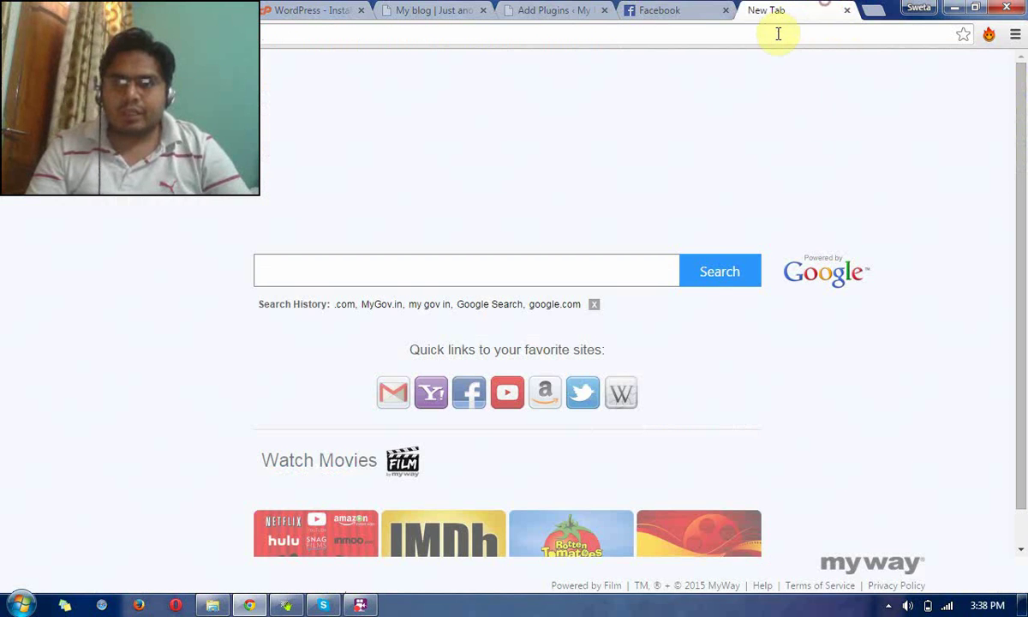
{"action": "key", "text": "Return"}
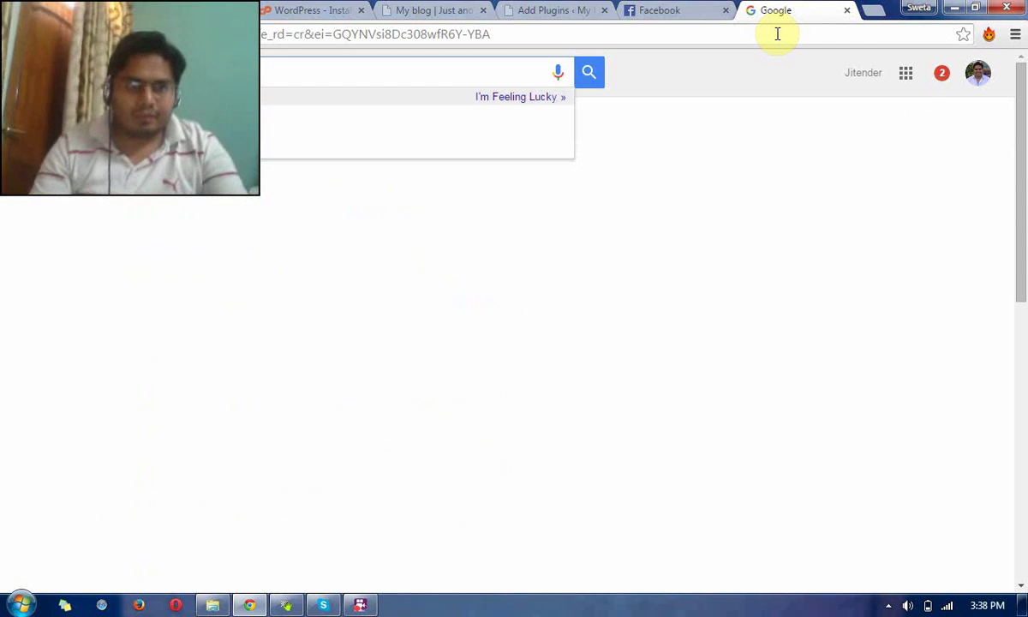
{"action": "left_click", "coordinate": [634, 10]}
Step: Return to the Add Plugins page and change the plugin search to "wp pagenavi"
{"action": "left_click", "coordinate": [522, 10]}
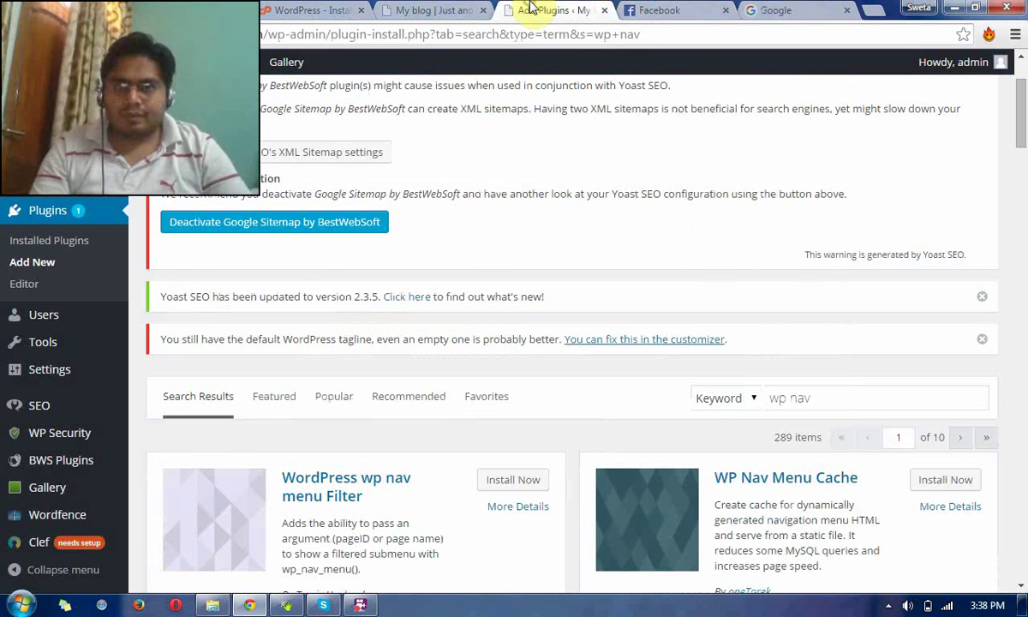
{"action": "left_click", "coordinate": [824, 399]}
{"action": "key", "text": "ctrl+a"}
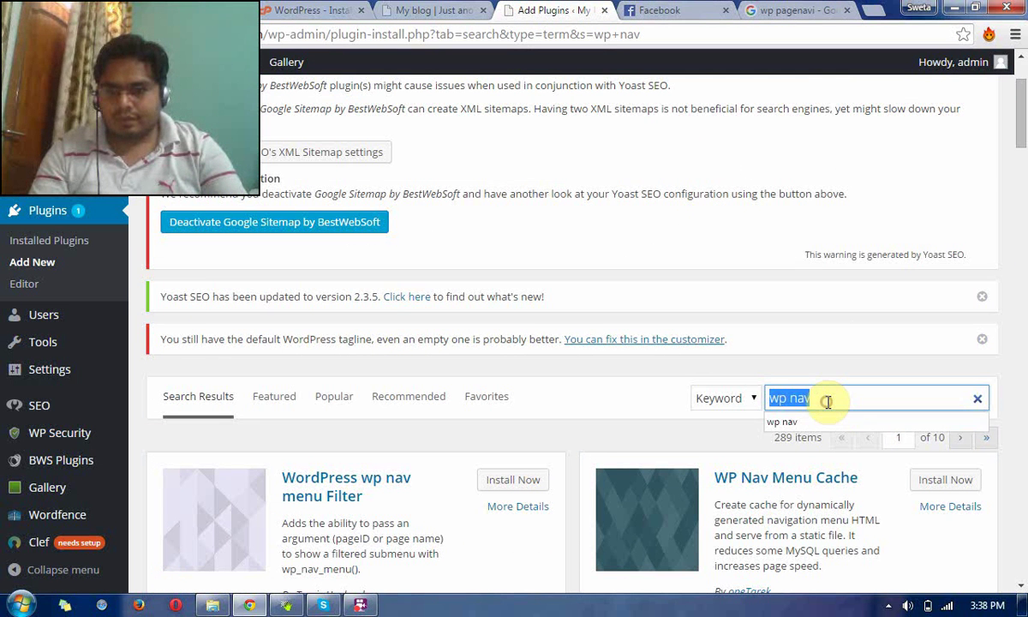
{"action": "type", "text": "wp pagenavi"}
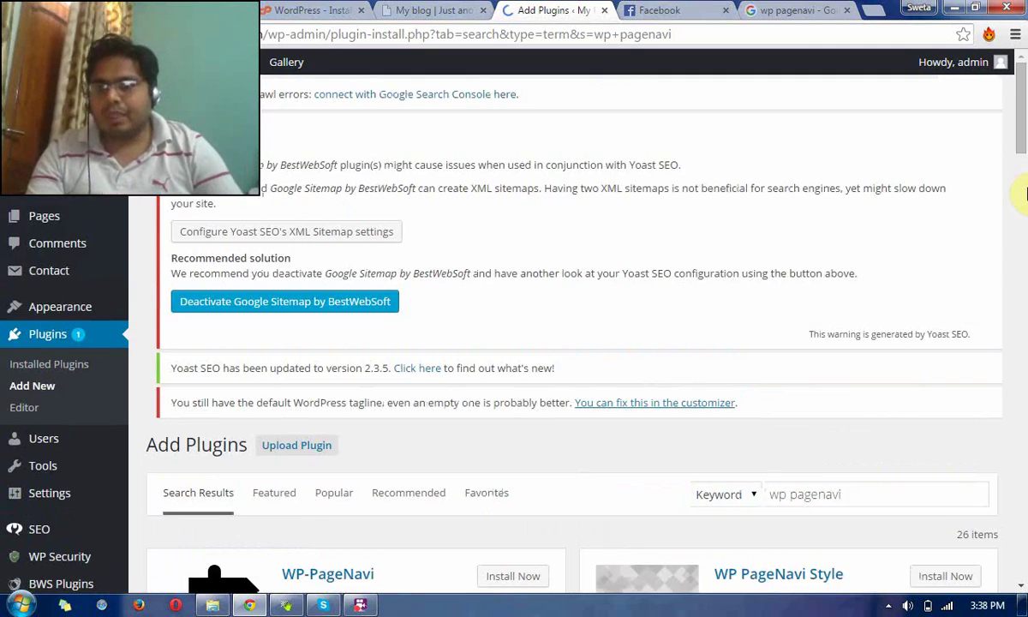
Step: Install the WP-PageNavi plugin from the search results and activate it
{"action": "scroll", "coordinate": [1023, 148], "scroll_direction": "down", "scroll_amount": 4}
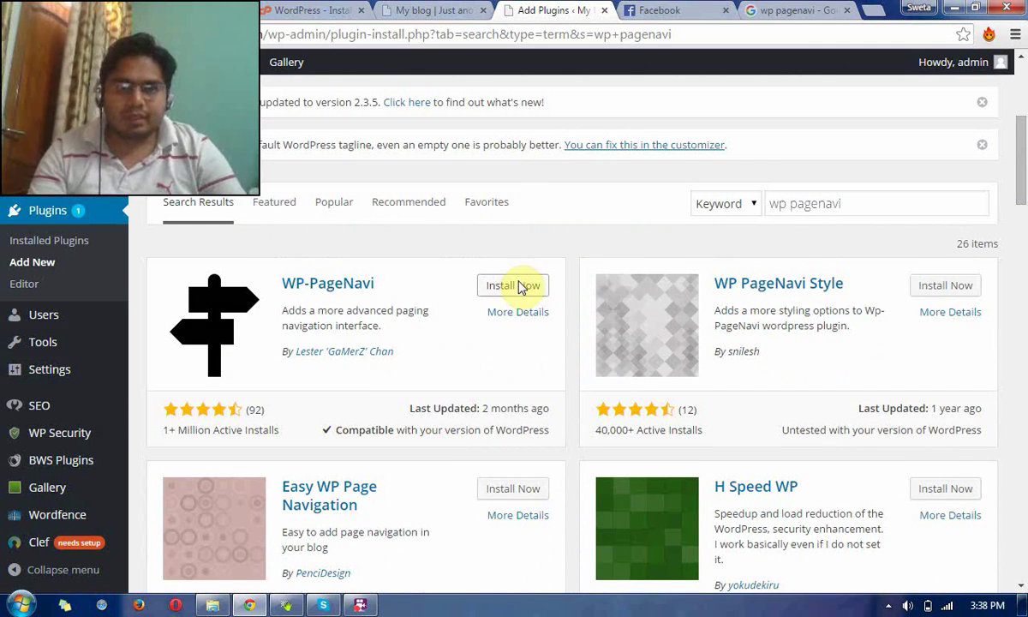
{"action": "left_click", "coordinate": [511, 287]}
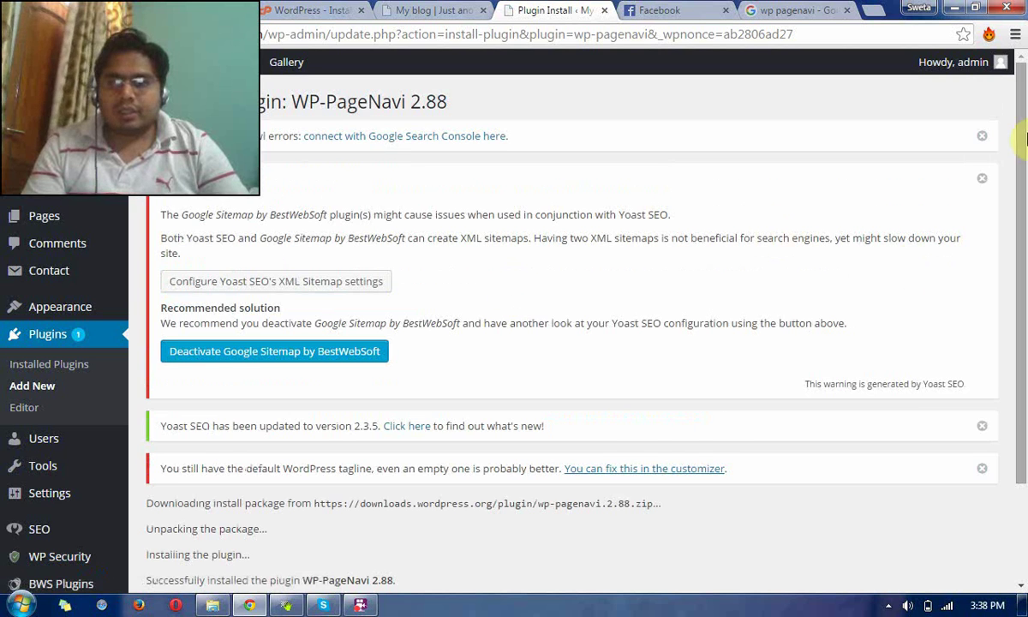
{"action": "scroll", "coordinate": [958, 266], "scroll_direction": "down", "scroll_amount": 2}
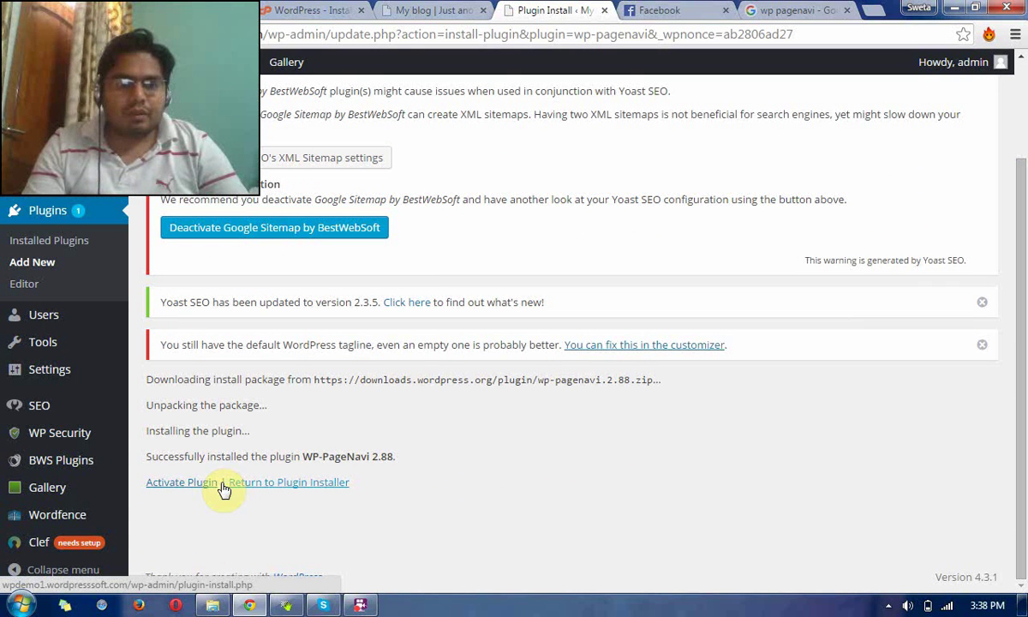
{"action": "left_click", "coordinate": [194, 482]}
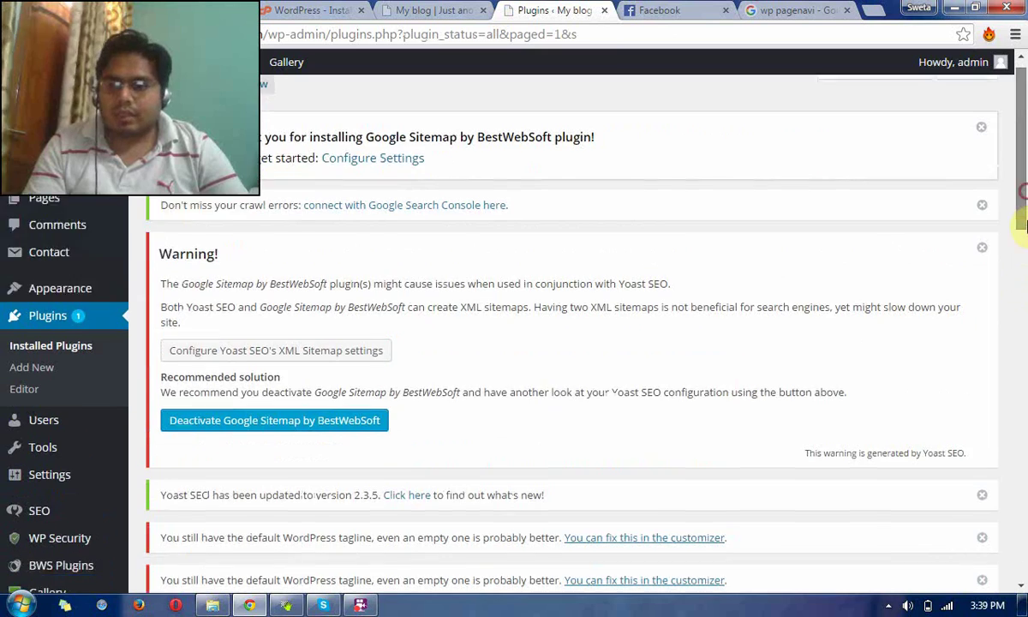
Step: Look through the installed plugins list down to its end to check the plugins that were added
{"action": "scroll", "coordinate": [1025, 304], "scroll_direction": "down", "scroll_amount": 3}
{"action": "left_click_drag", "start_coordinate": [1025, 290], "coordinate": [1019, 545]}
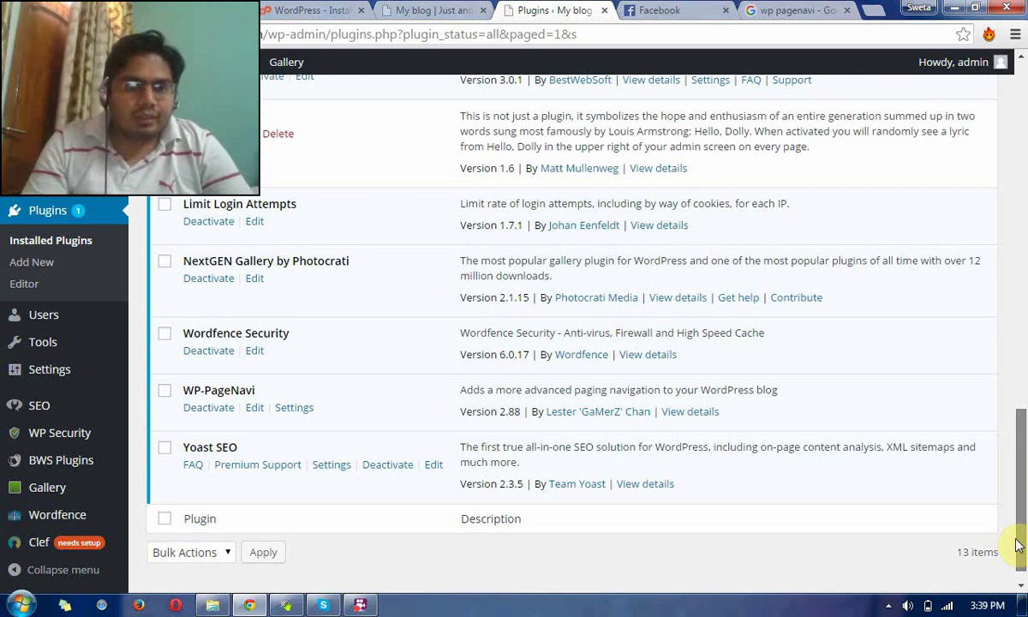
{"action": "left_click_drag", "start_coordinate": [1020, 545], "coordinate": [996, 548]}
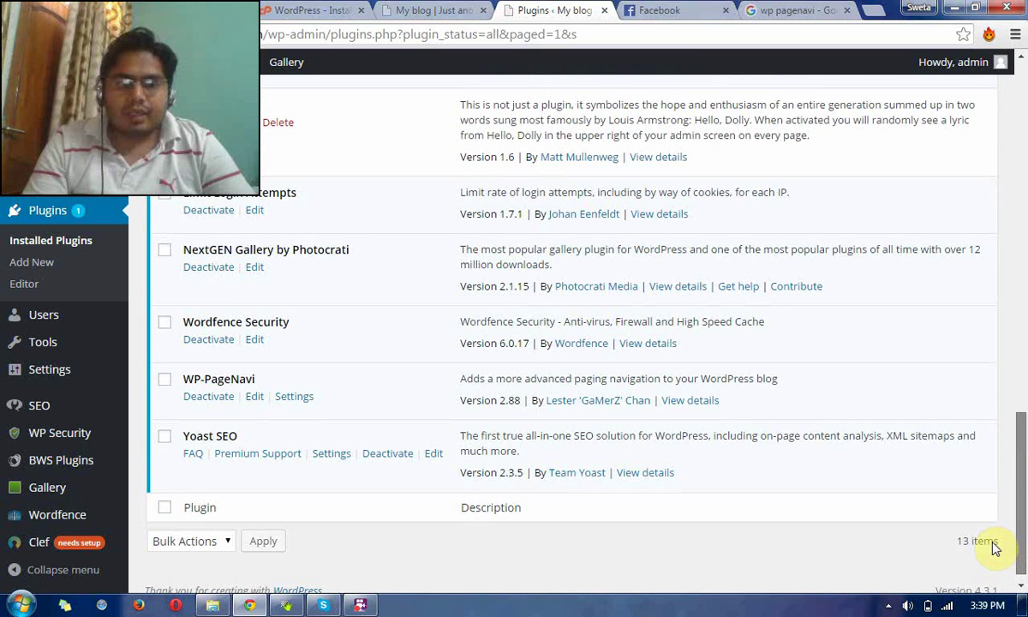